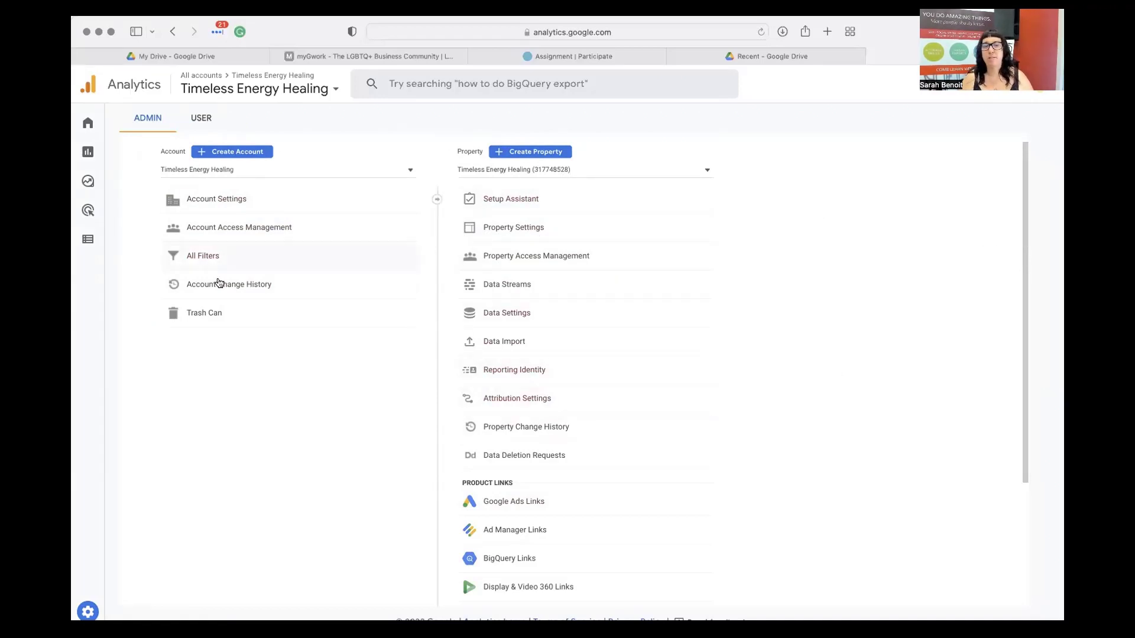
# - Check the account's All Filters list in Admin and review the Home overview down to the Insights section
pyautogui.click(202, 256)
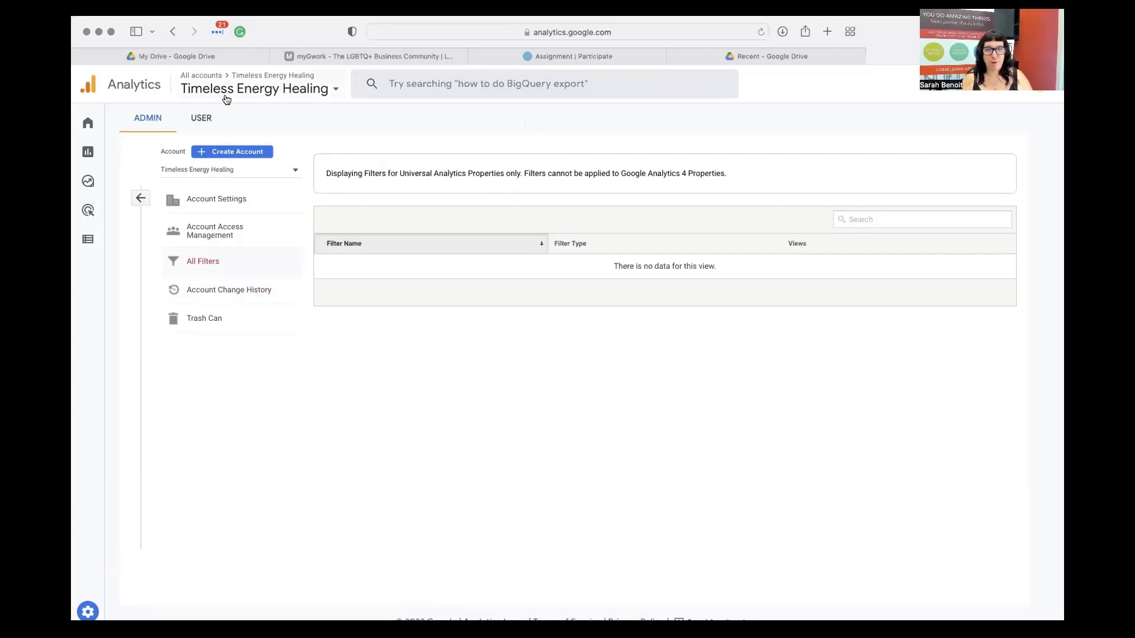
pyautogui.click(140, 200)
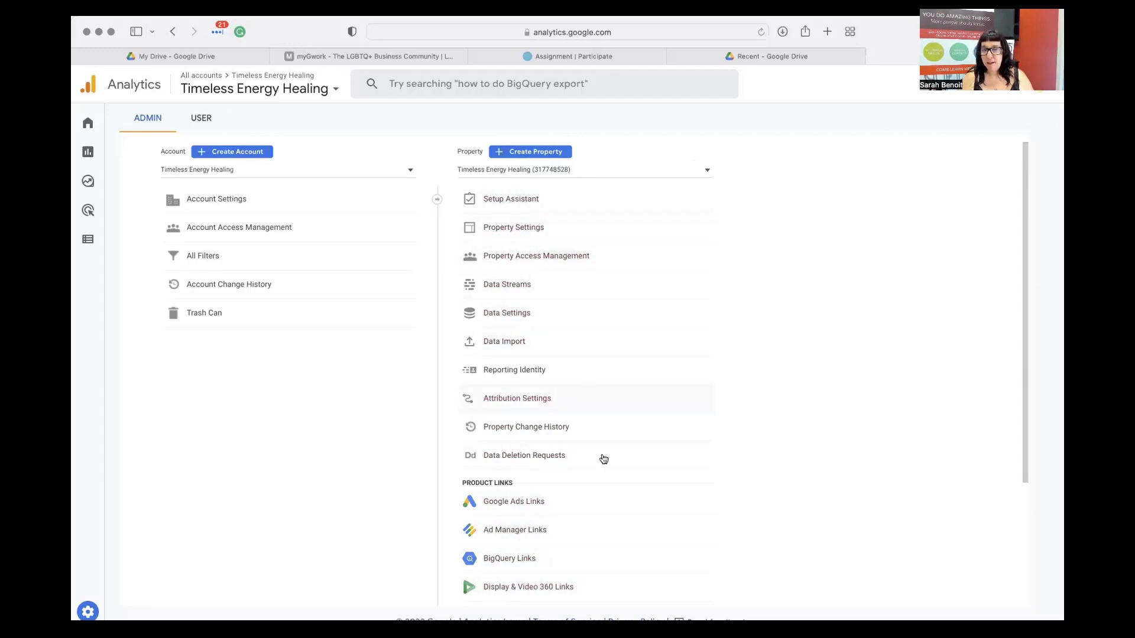
pyautogui.click(86, 124)
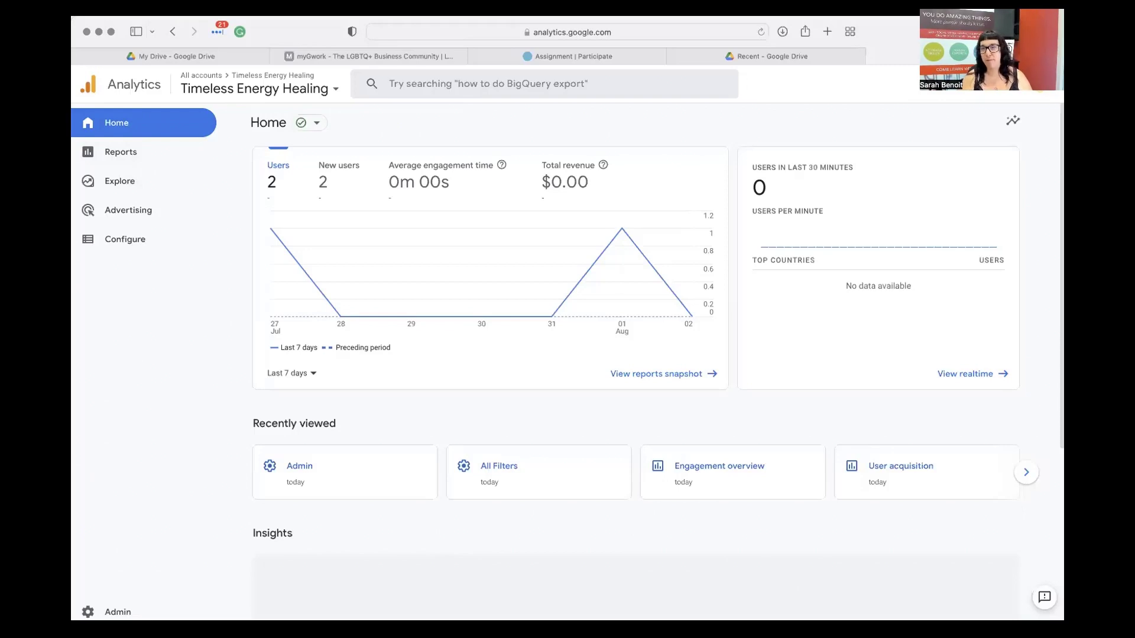
pyautogui.scroll(-5, 1038, 202)
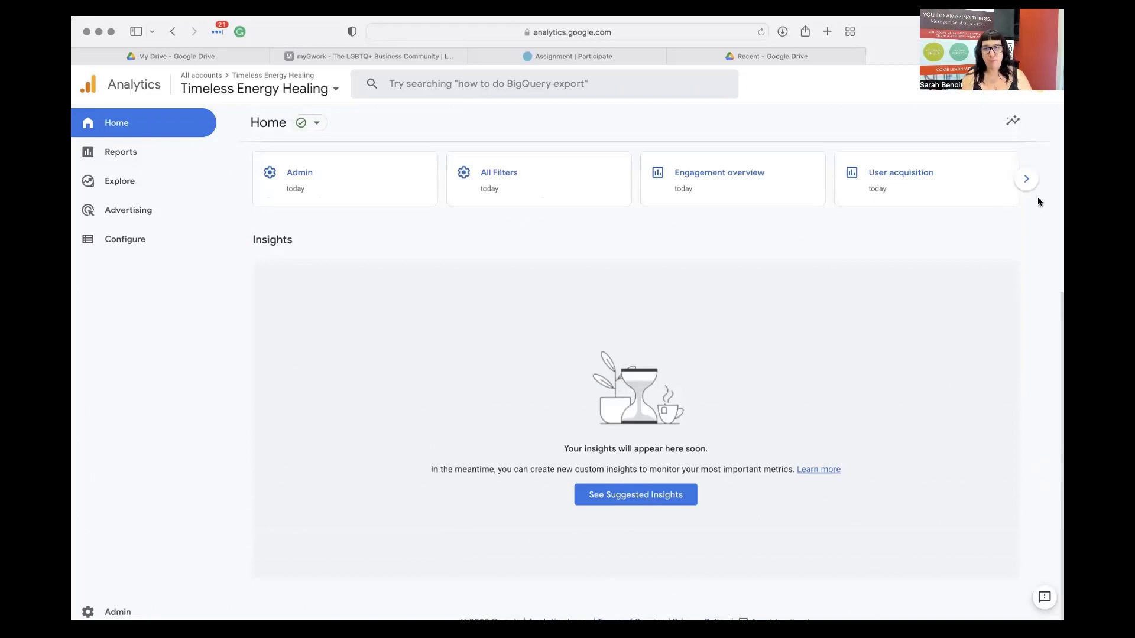
pyautogui.scroll(5, 1038, 196)
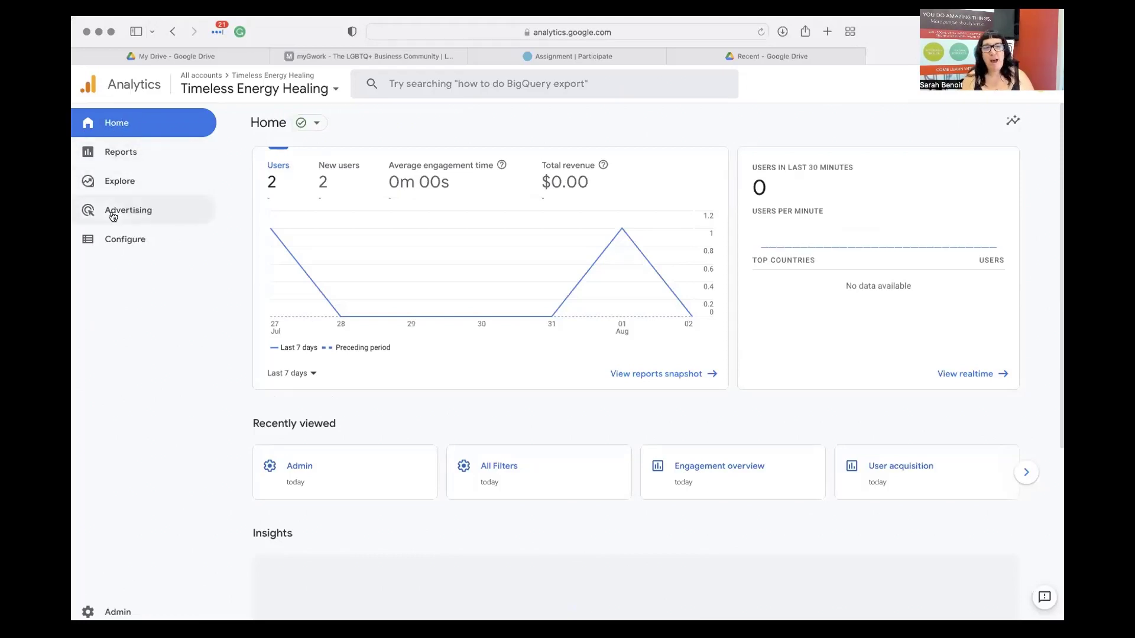
# - Review the Events, Conversions and Audiences lists in the property's Configure section, finishing on Conversions
pyautogui.click(115, 237)
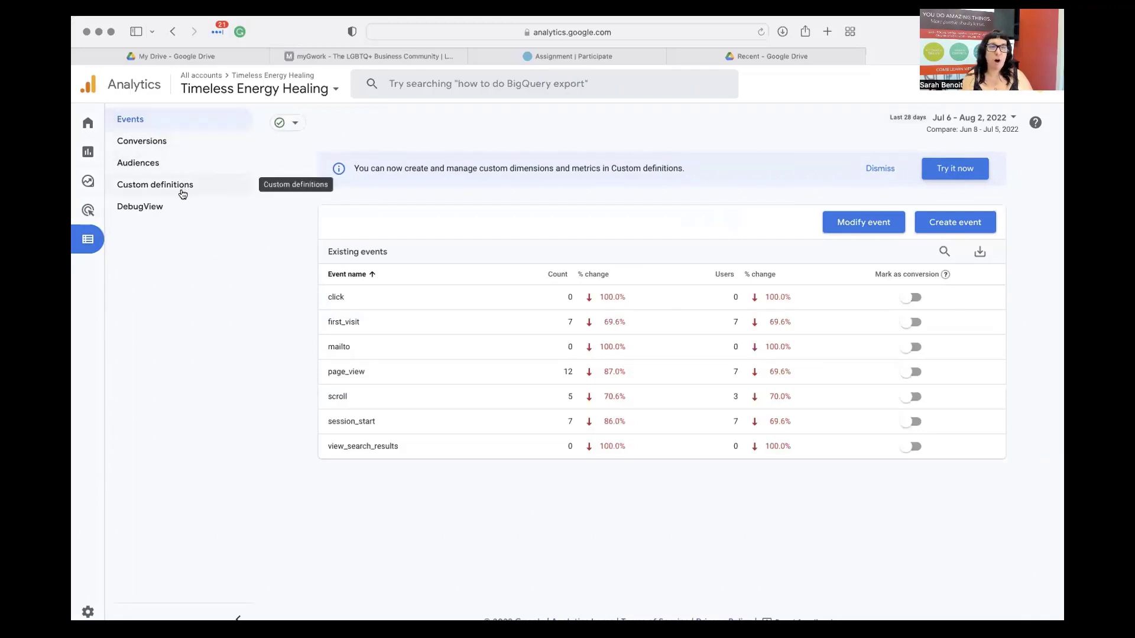
pyautogui.click(183, 142)
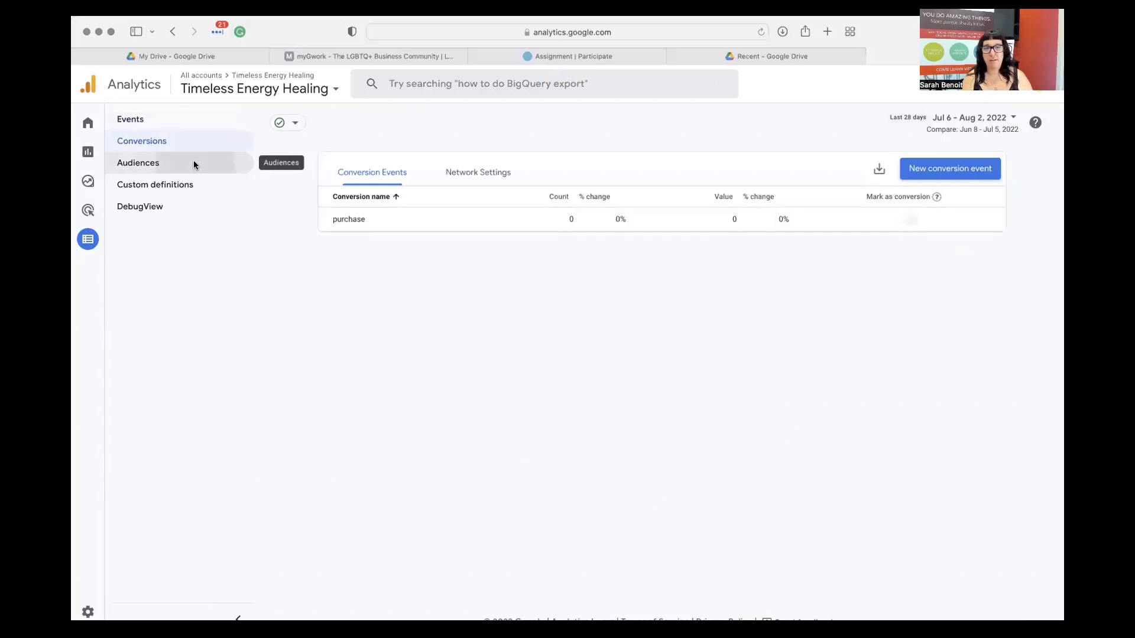
pyautogui.click(194, 163)
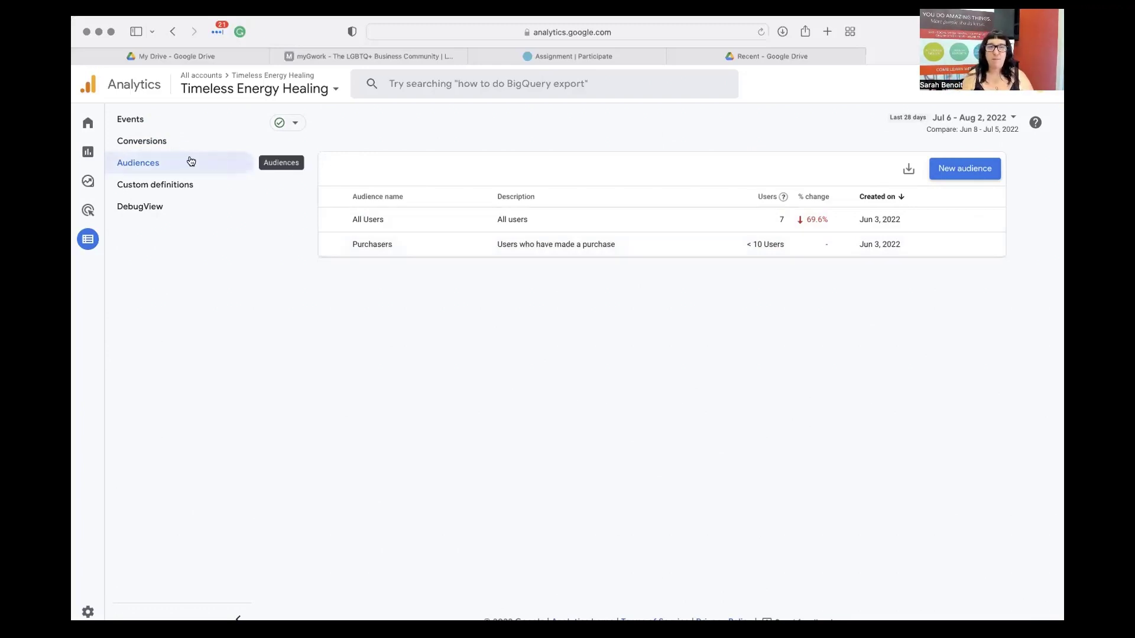
pyautogui.click(189, 120)
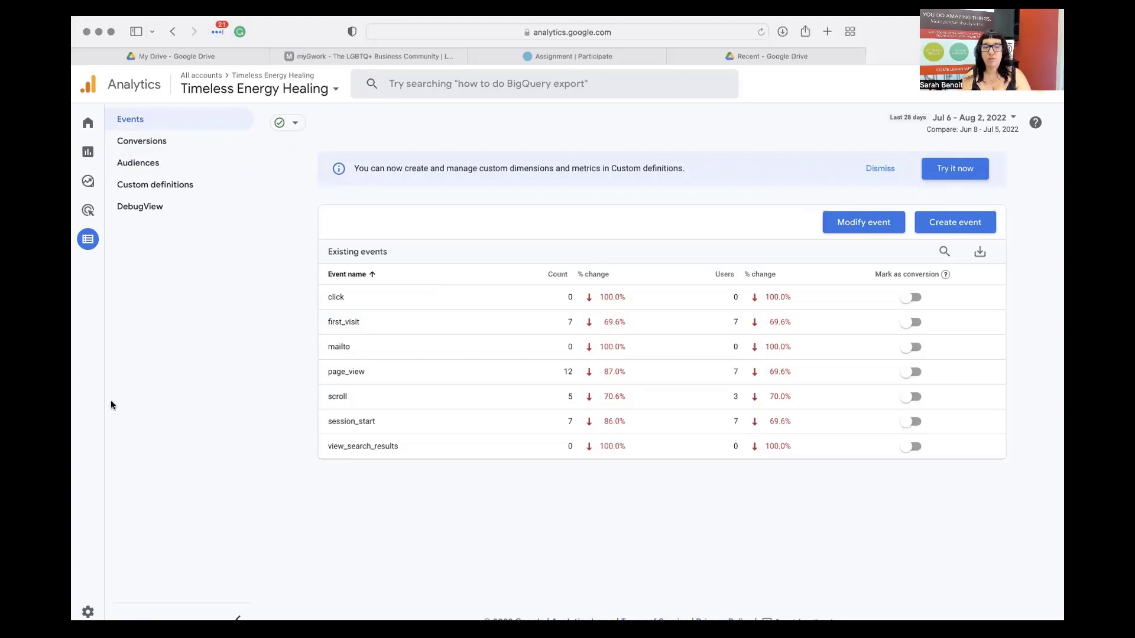
pyautogui.moveTo(86, 608)
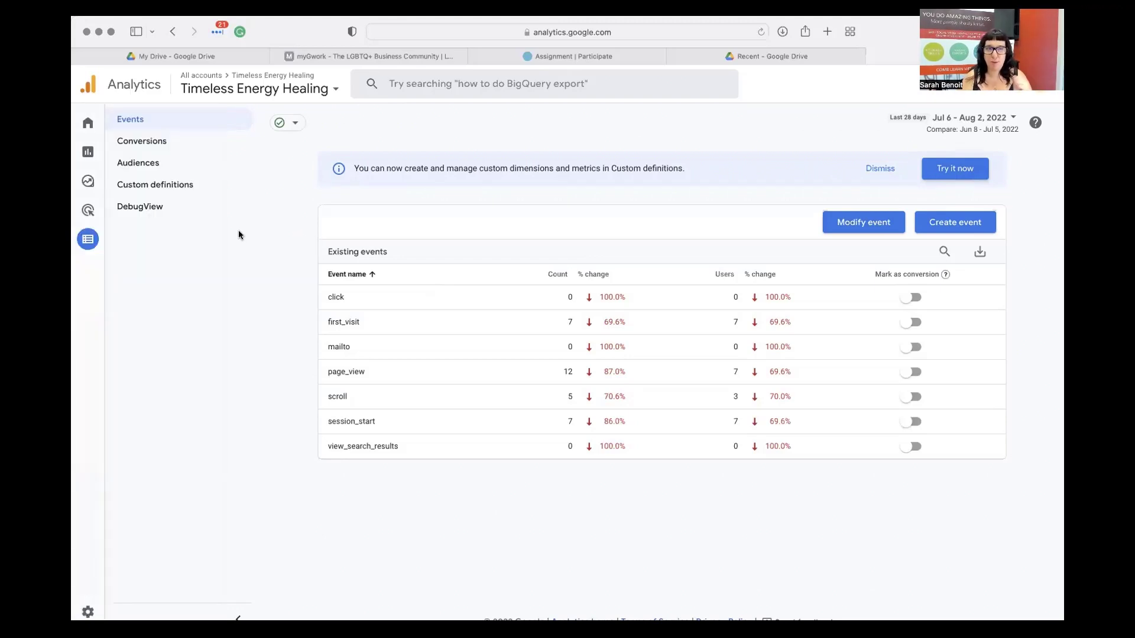
pyautogui.click(181, 144)
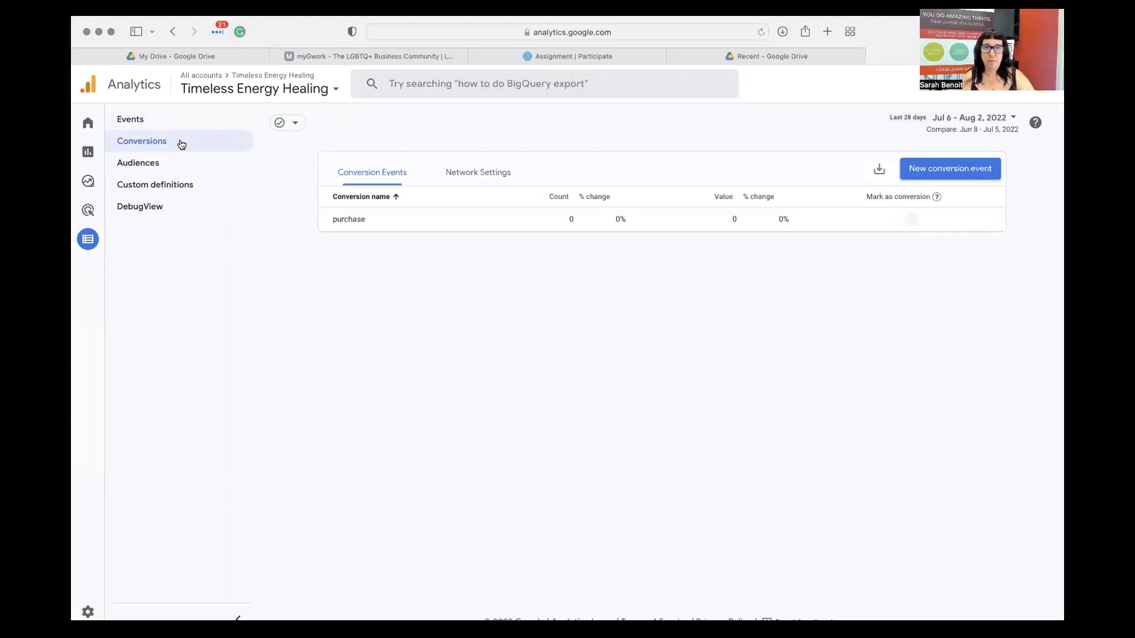
# - Open the Acquisition overview report and look over its user chart and channel grouping cards
pyautogui.moveTo(107, 158)
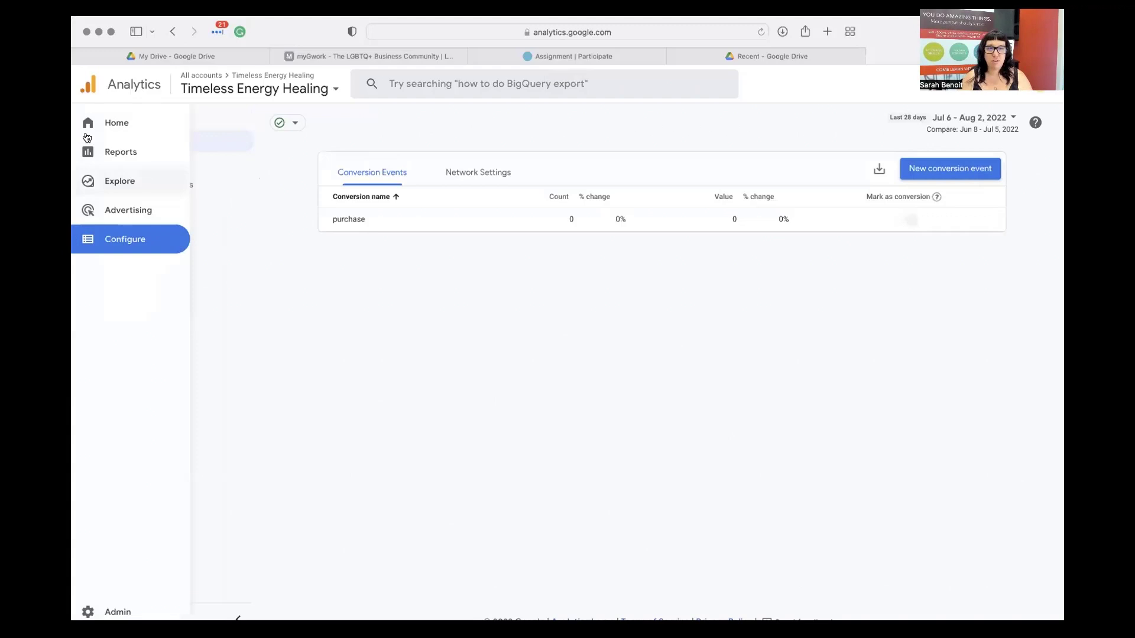
pyautogui.click(110, 155)
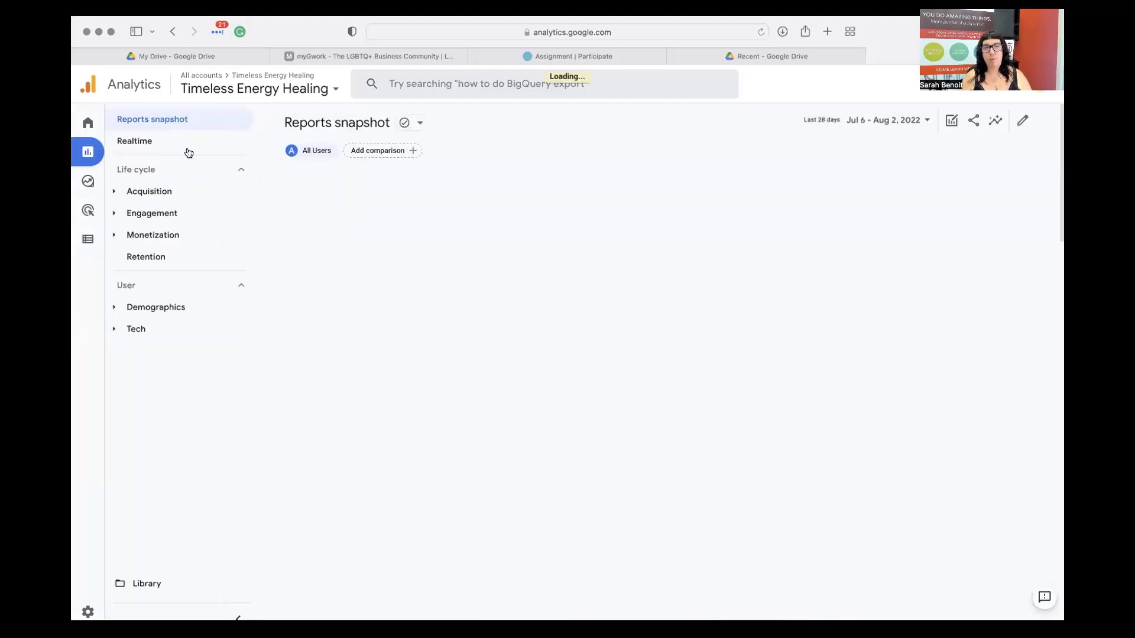
pyautogui.moveTo(85, 154)
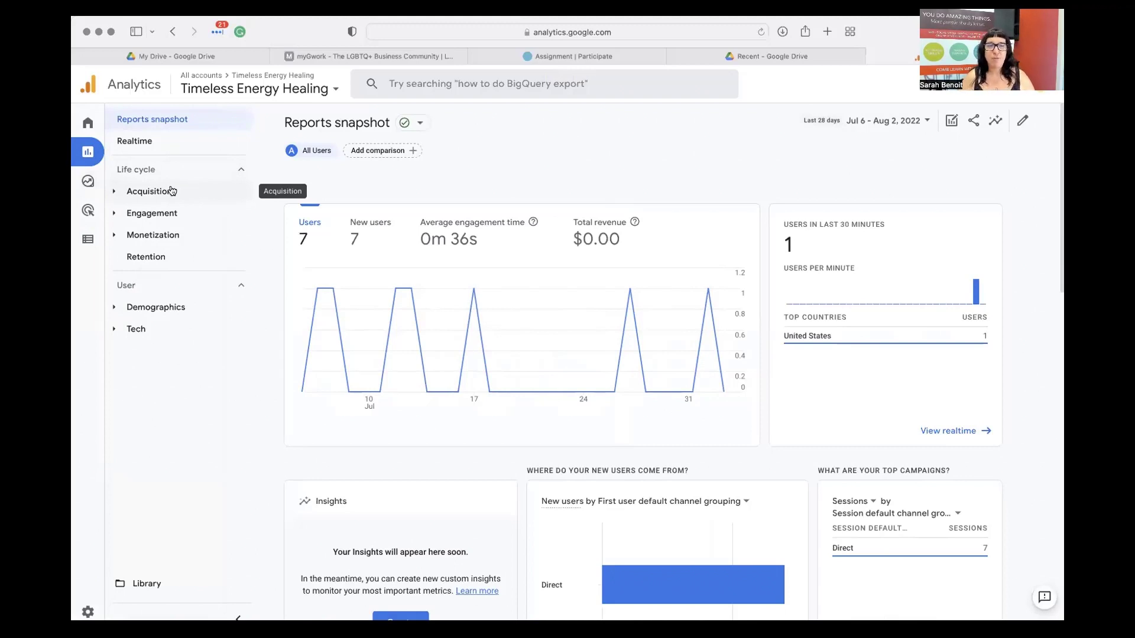
pyautogui.click(113, 195)
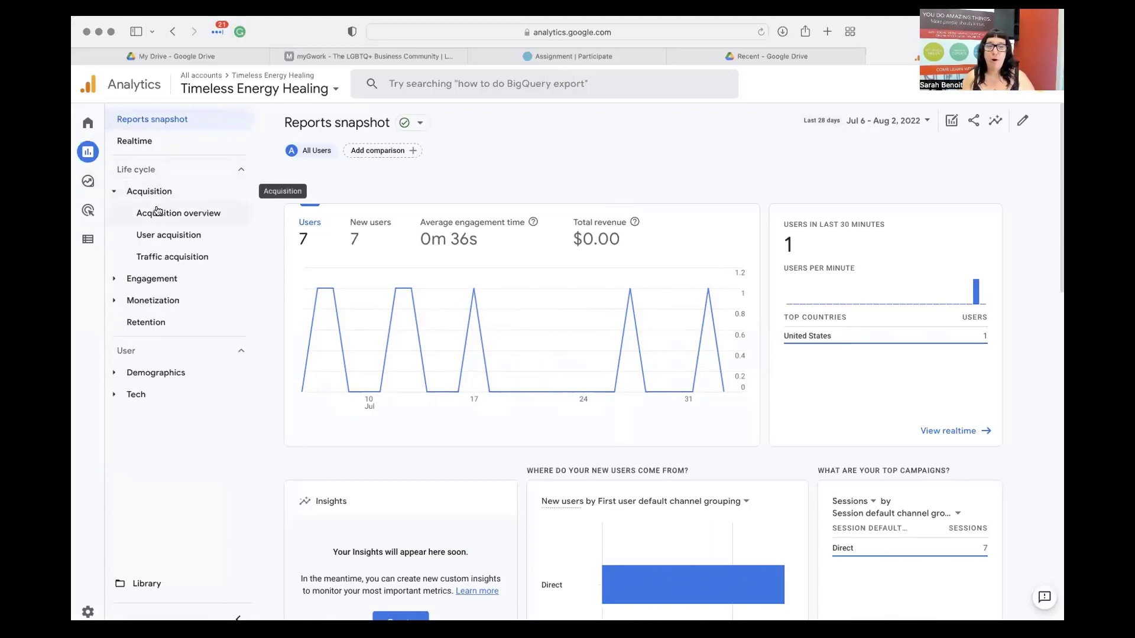
pyautogui.click(171, 220)
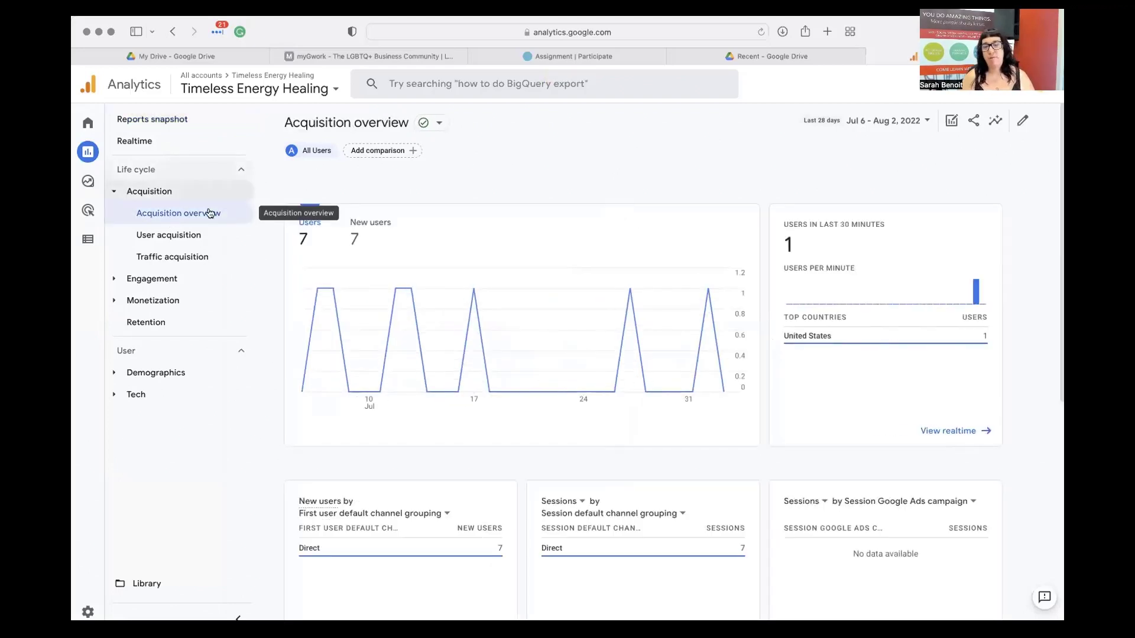
pyautogui.scroll(-3, 562, 466)
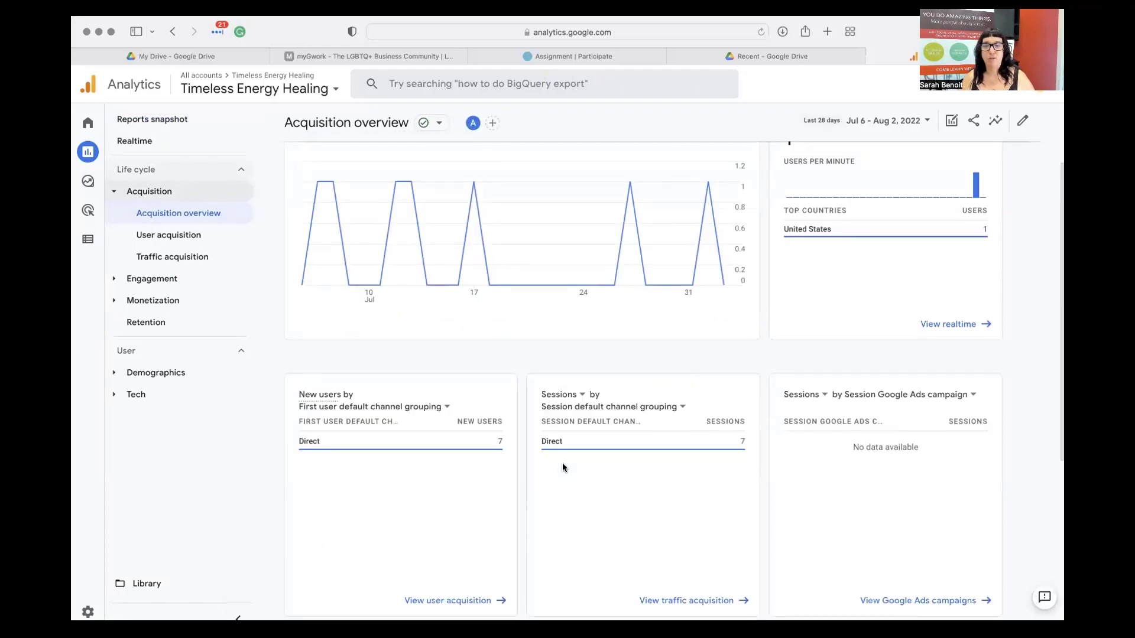
# - Set the Acquisition overview's date range to May 1 – Aug 2, 2022
pyautogui.scroll(2, 562, 463)
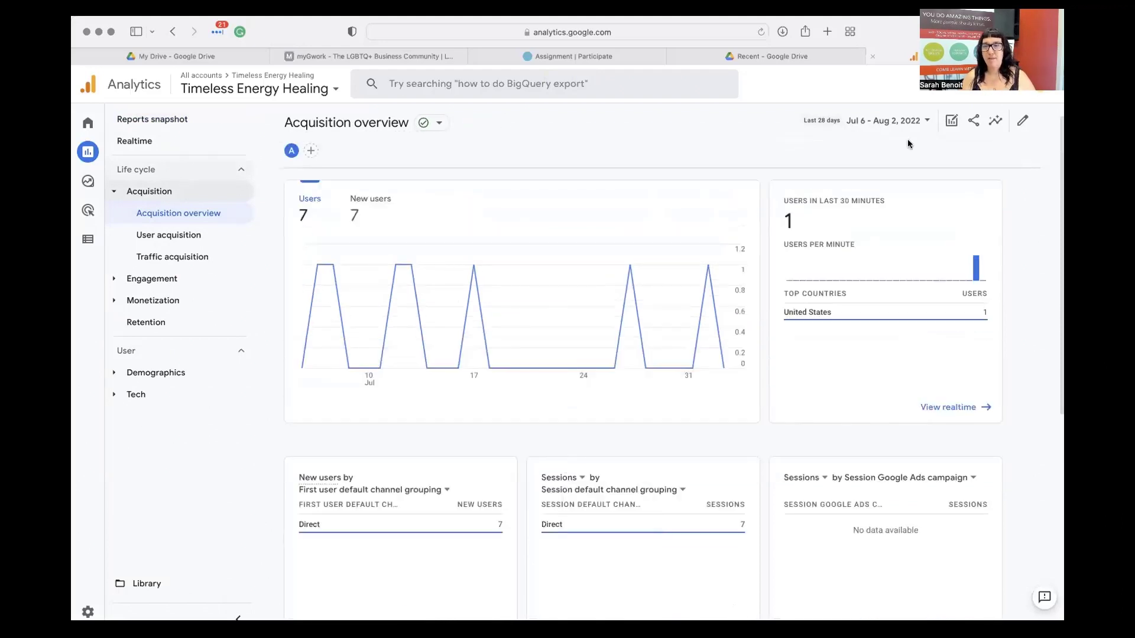
pyautogui.click(926, 121)
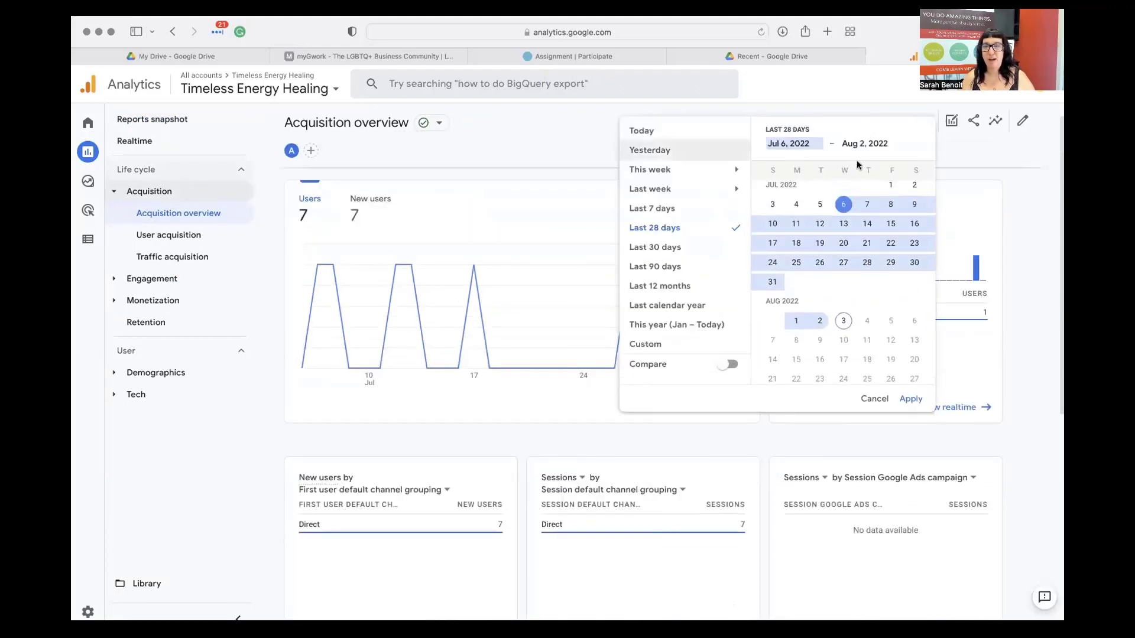
pyautogui.scroll(5, 836, 190)
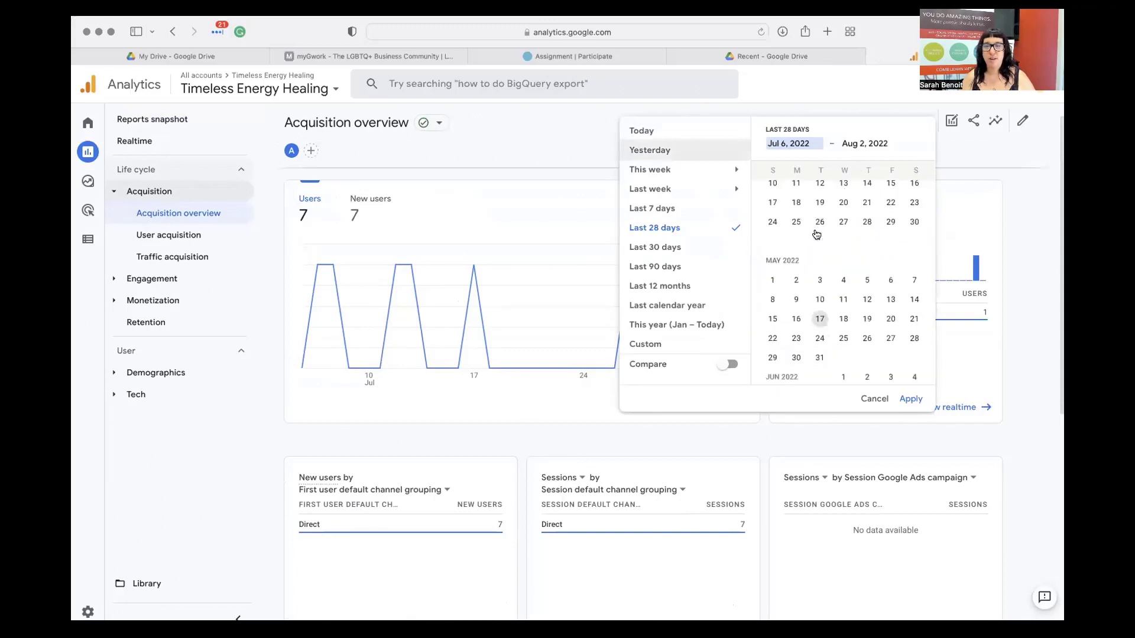
pyautogui.click(772, 280)
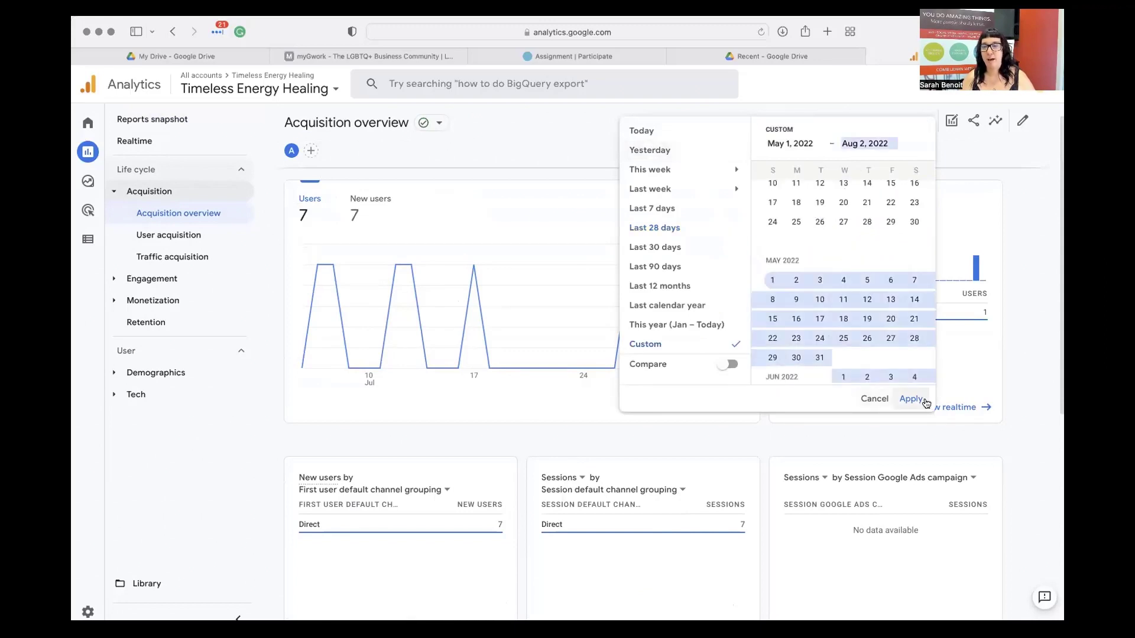
pyautogui.click(912, 399)
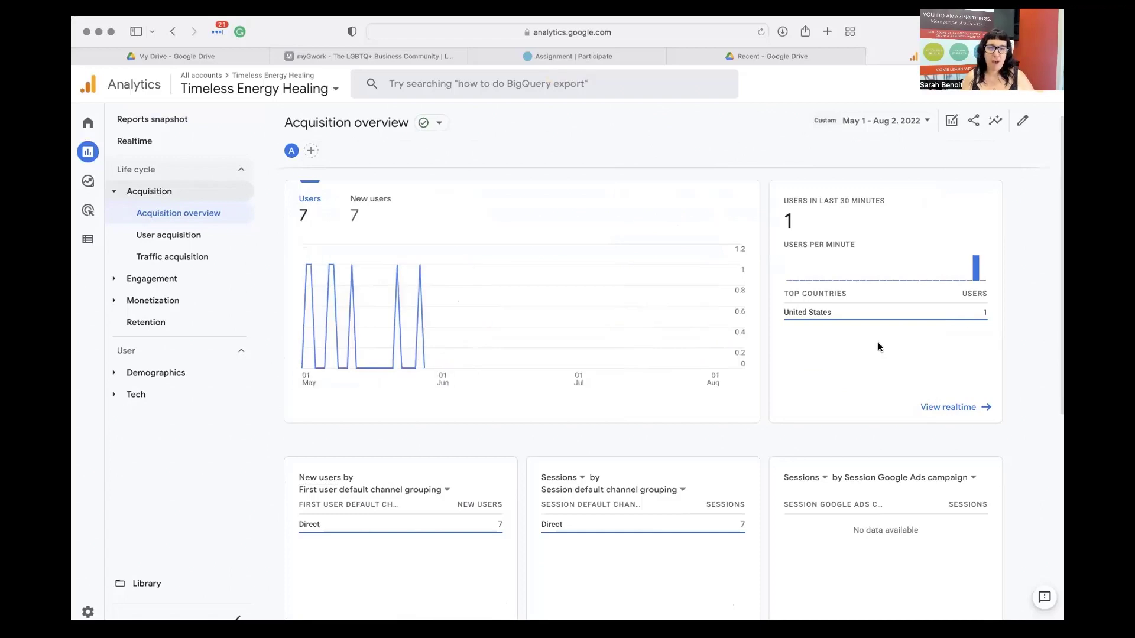
# - Examine the new users and sessions by default channel grouping in the Acquisition overview
pyautogui.scroll(-2, 615, 417)
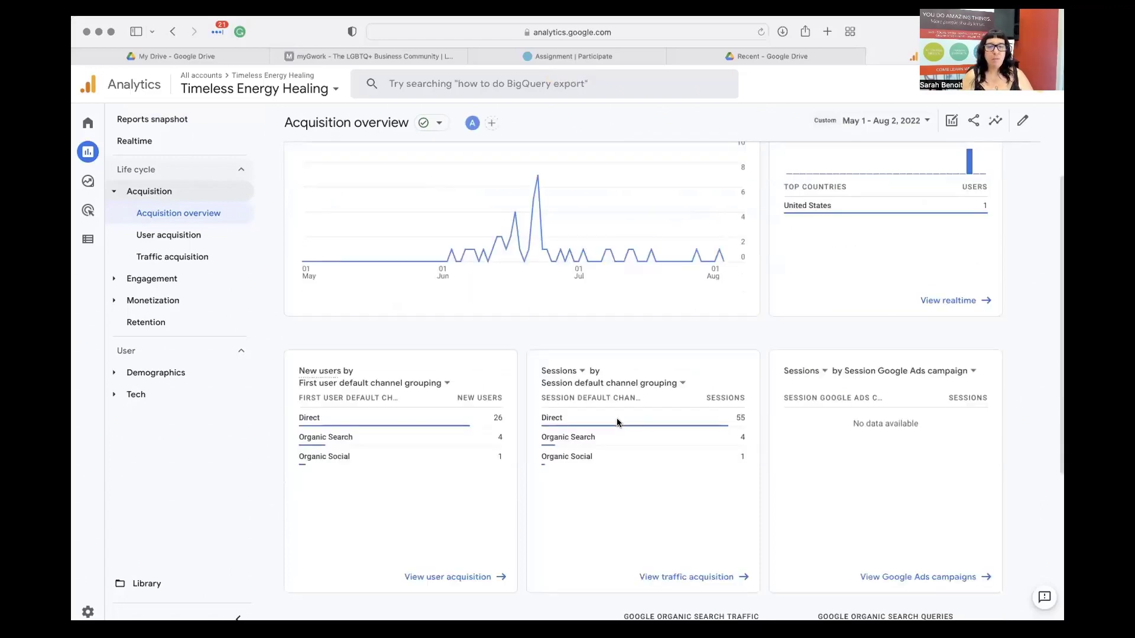
pyautogui.moveTo(630, 396)
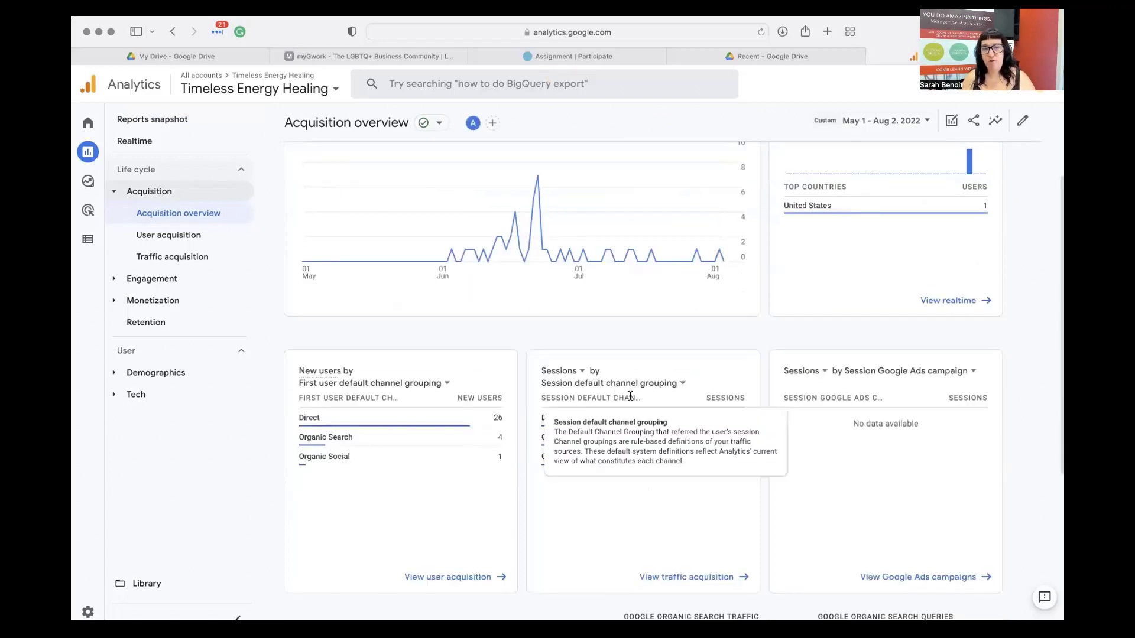
pyautogui.moveTo(324, 427)
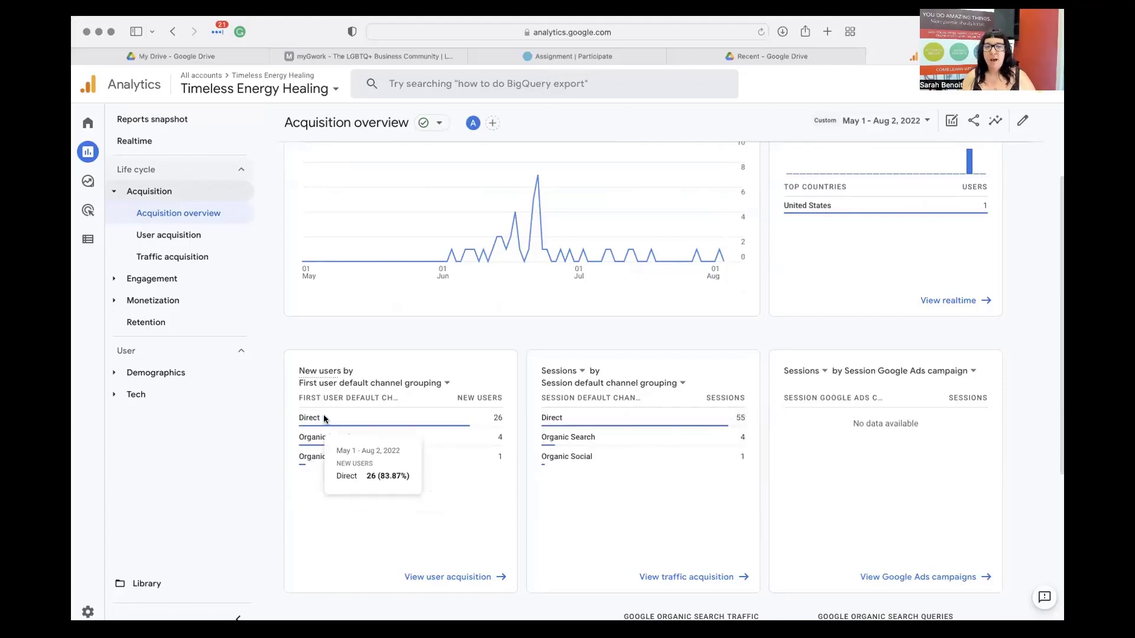
pyautogui.moveTo(659, 422)
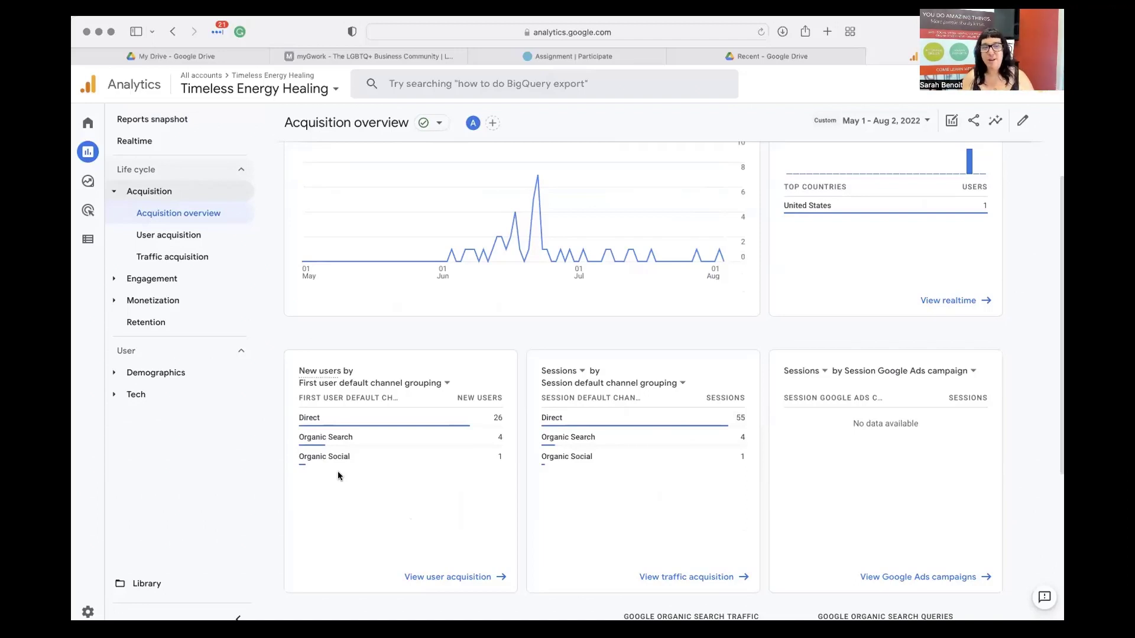
# - Review the charts and channel tables of the User acquisition and Traffic acquisition reports
pyautogui.click(234, 239)
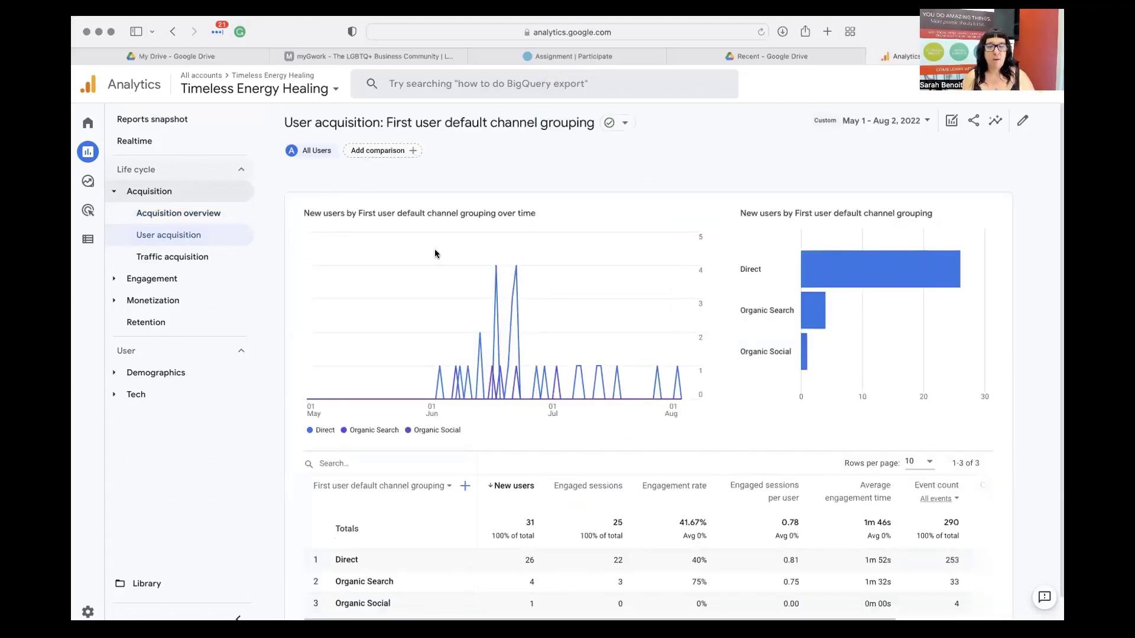
pyautogui.scroll(-2, 436, 260)
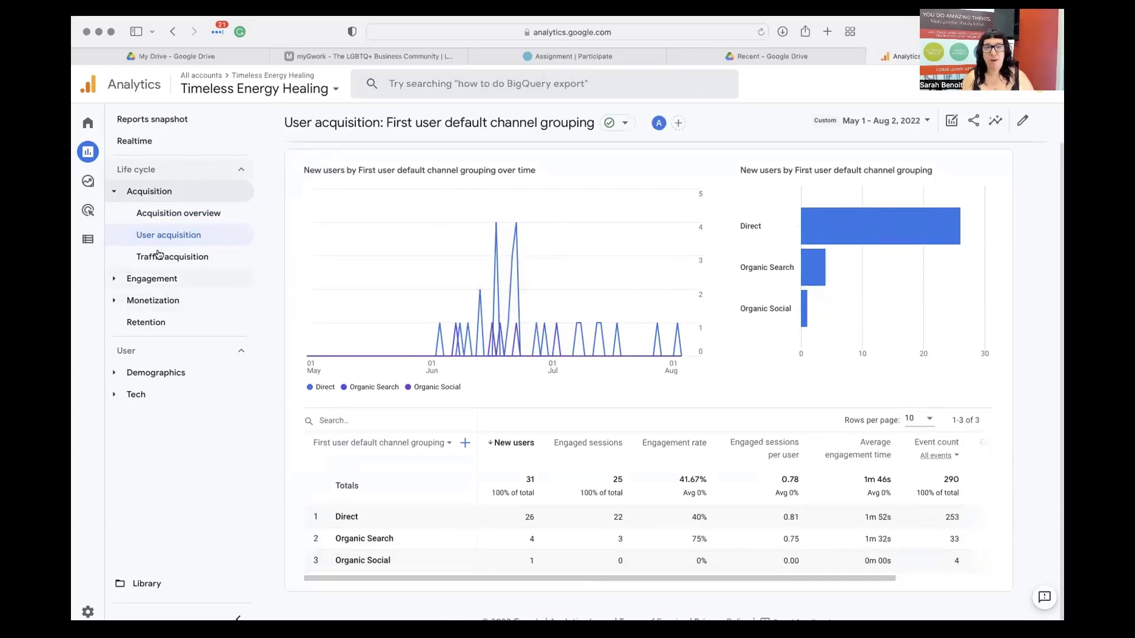
pyautogui.click(201, 259)
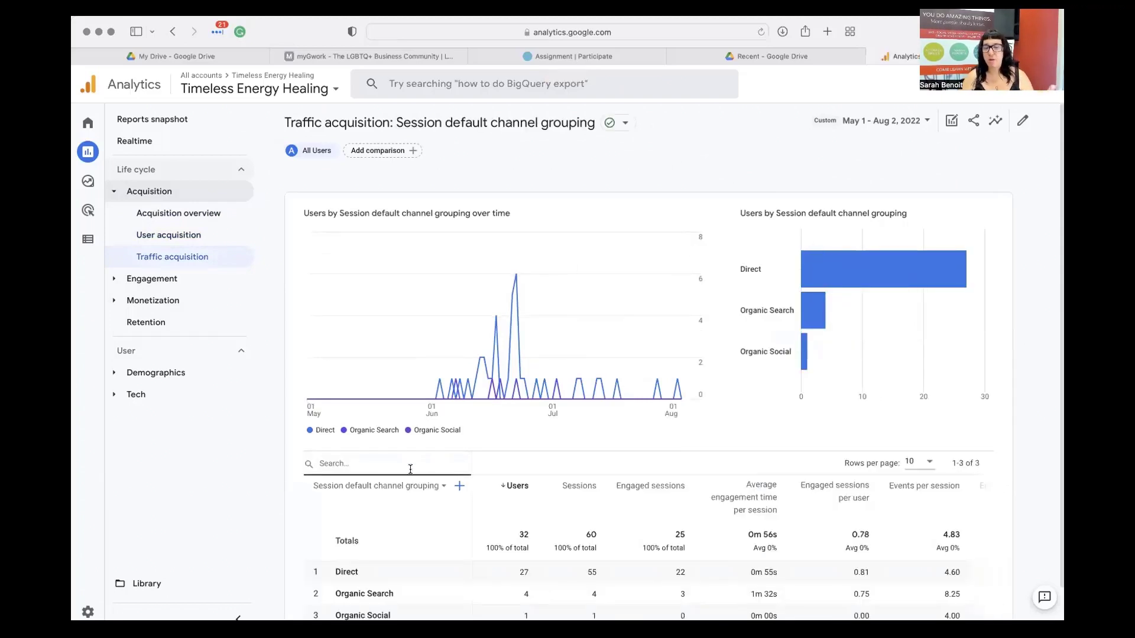
pyautogui.scroll(-1, 410, 469)
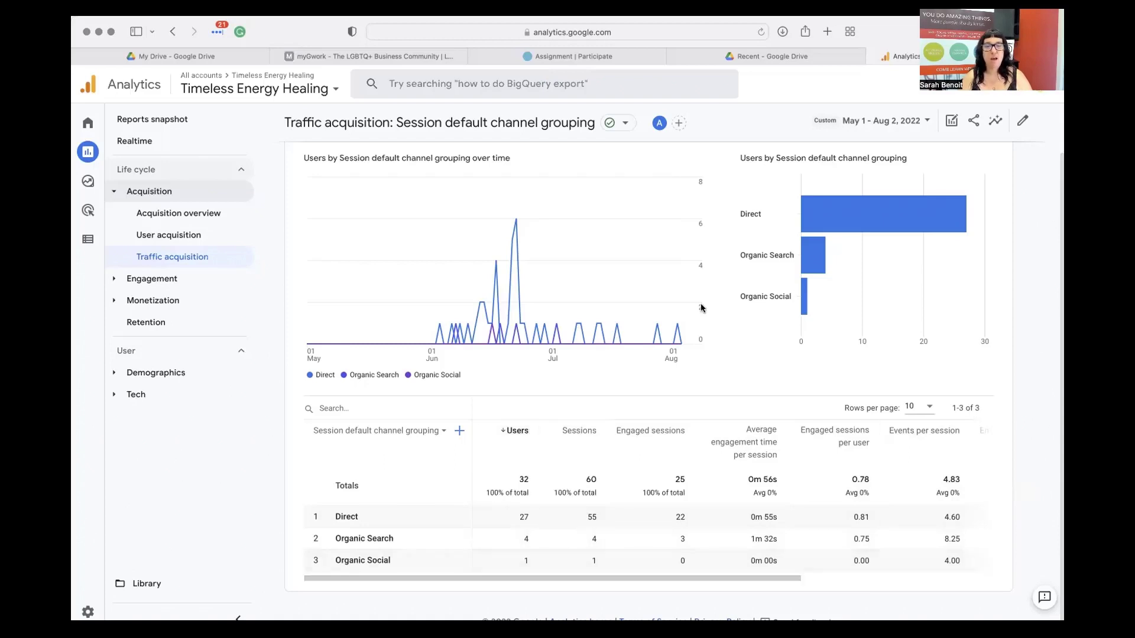
pyautogui.moveTo(832, 260)
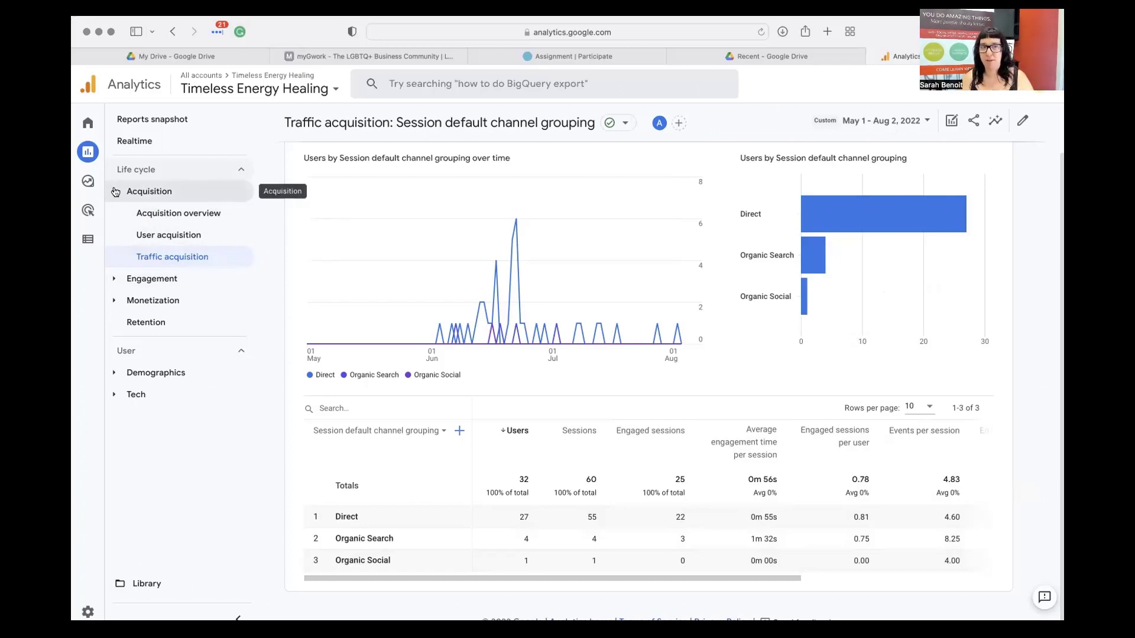
# - Revisit the Acquisition overview and open the Engagement overview report
pyautogui.click(183, 219)
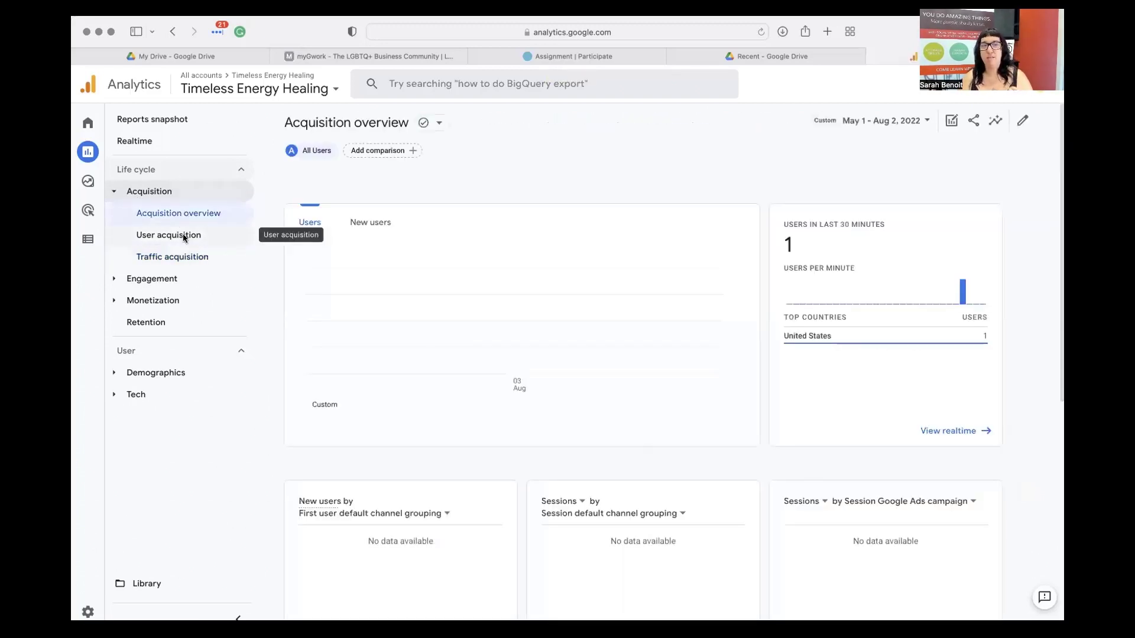
pyautogui.click(113, 192)
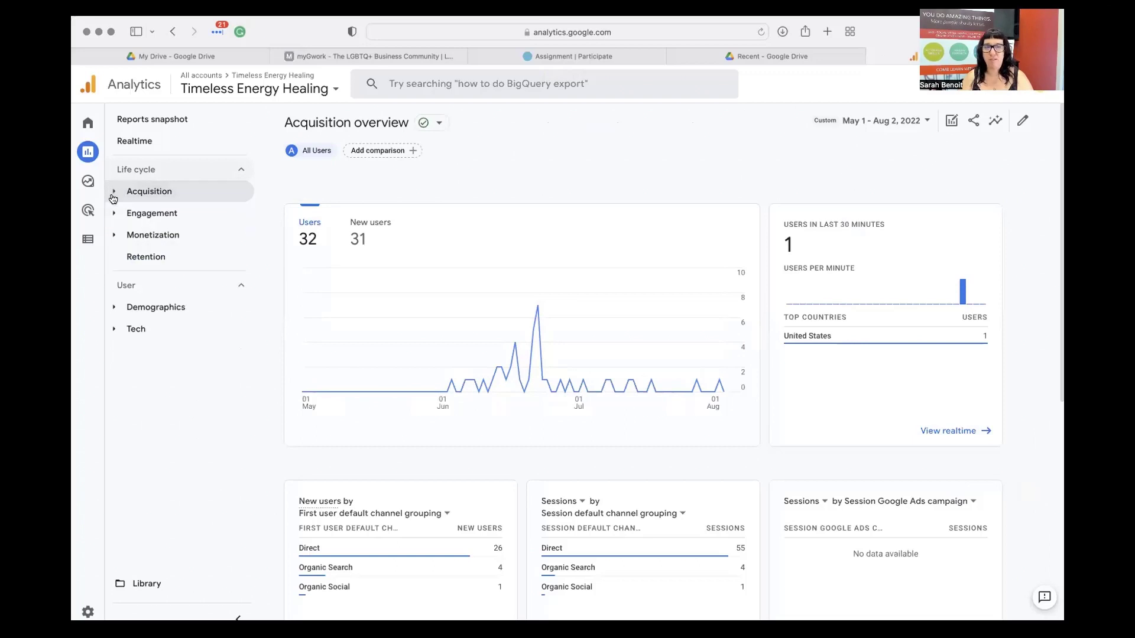
pyautogui.click(115, 214)
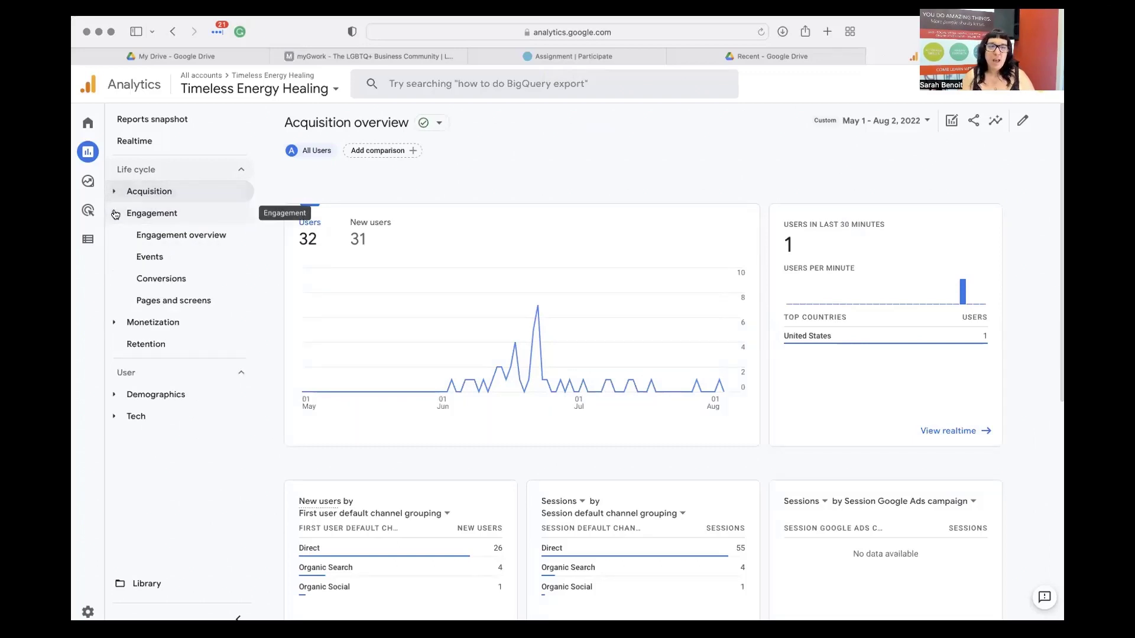
pyautogui.click(156, 234)
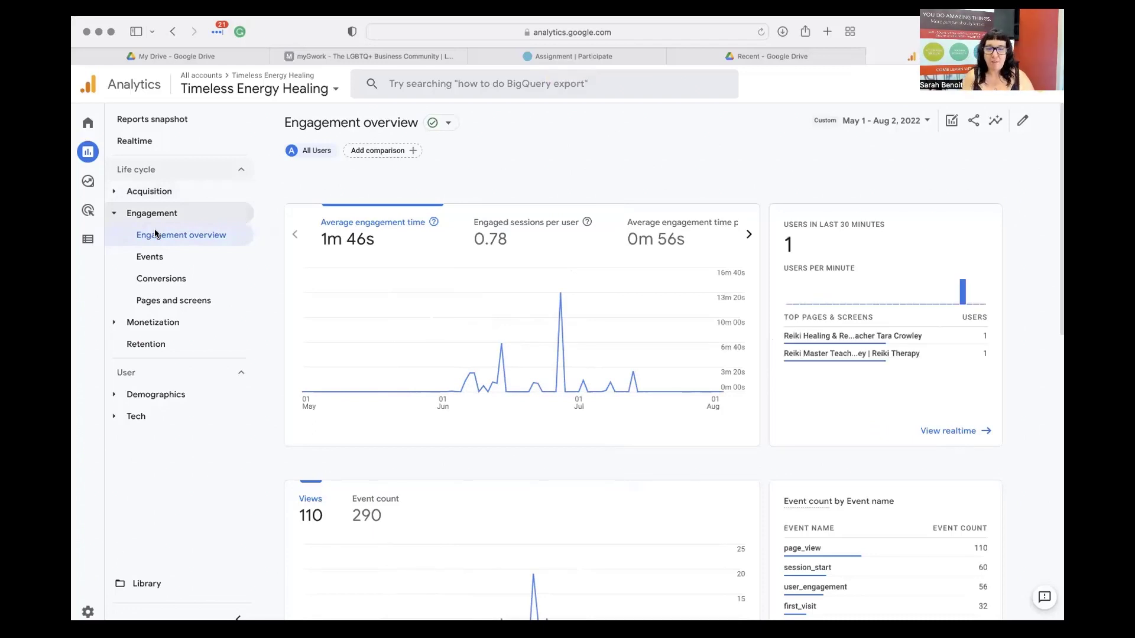
# - Review the Engagement overview's charts, event counts and page views, and open the full Pages and screens report
pyautogui.scroll(-1, 501, 491)
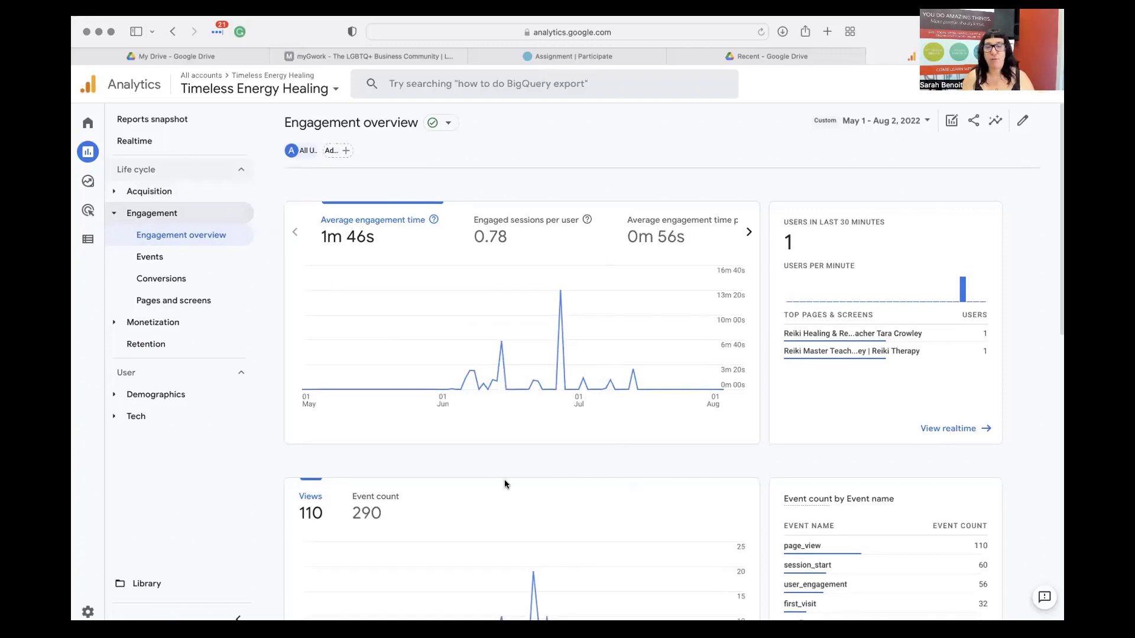
pyautogui.scroll(-5, 505, 481)
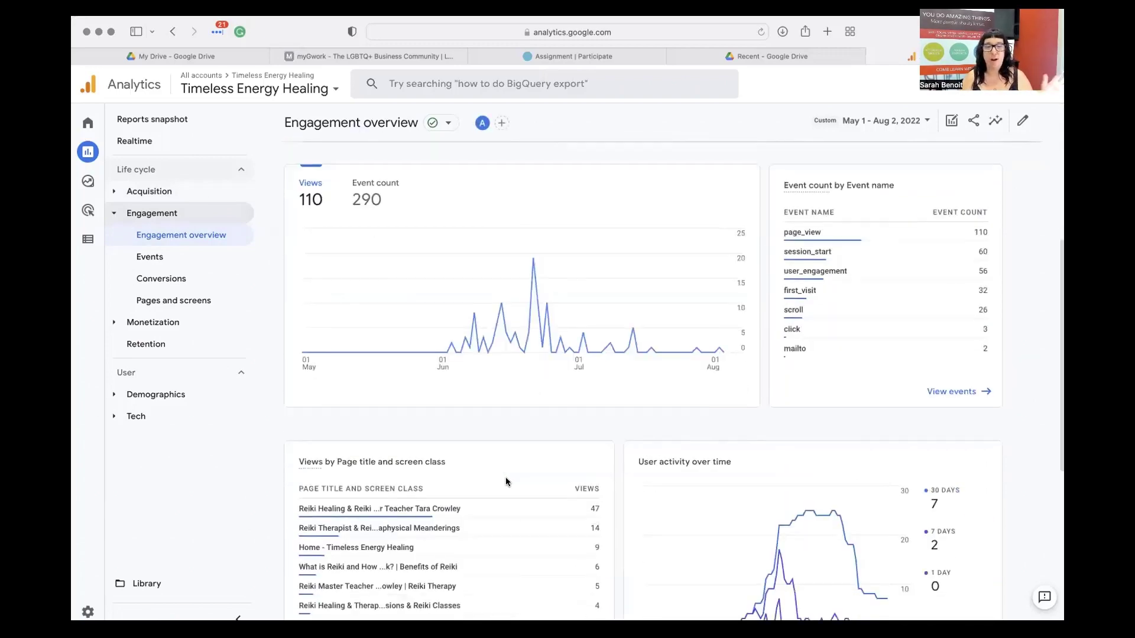
pyautogui.scroll(-4, 505, 482)
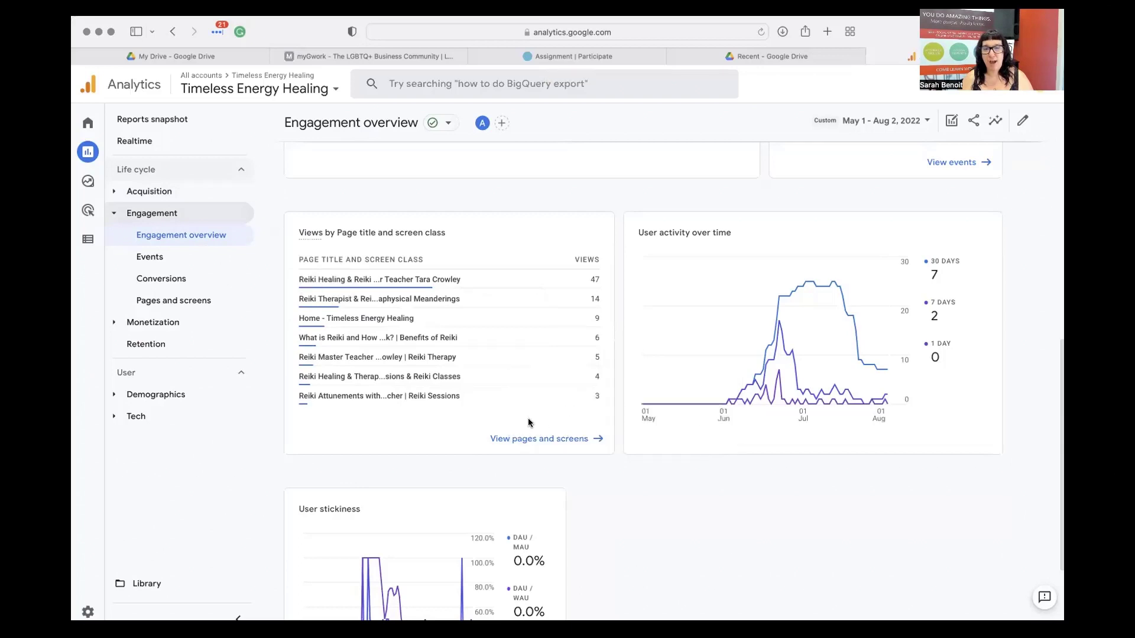
pyautogui.click(522, 439)
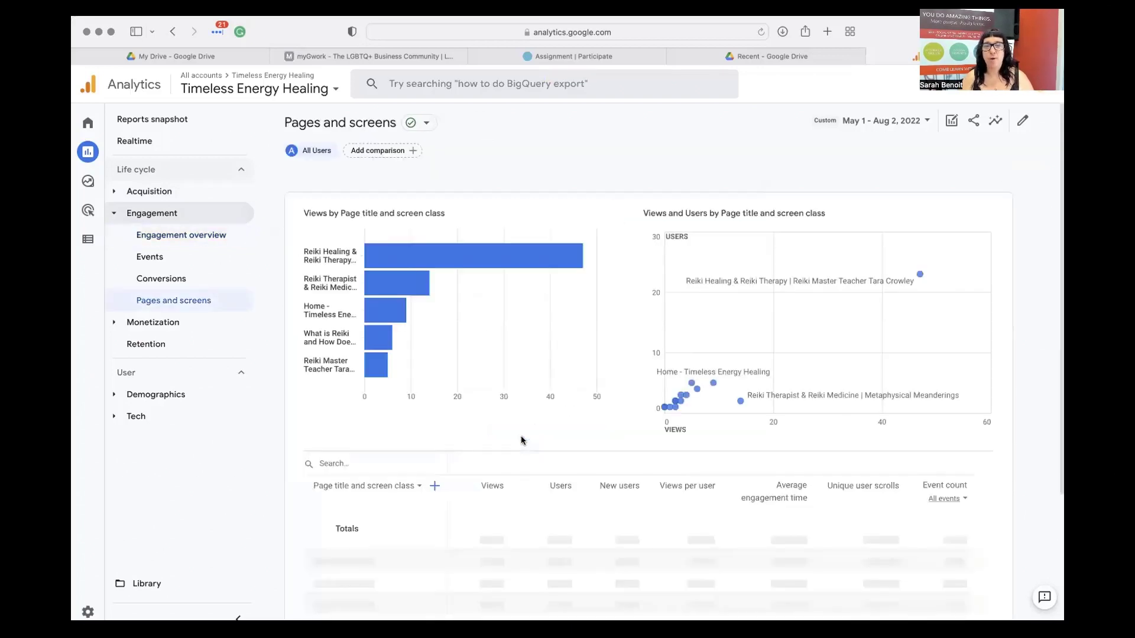
# - Switch the Pages and screens table's primary dimension to Page path and screen class
pyautogui.scroll(-4, 521, 440)
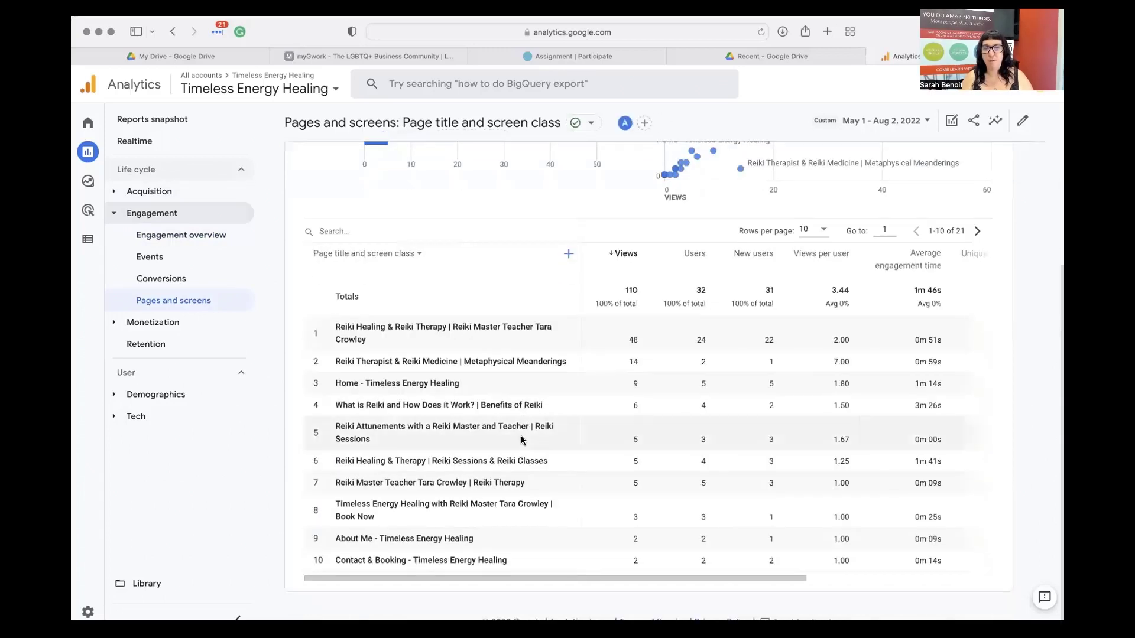
pyautogui.click(422, 256)
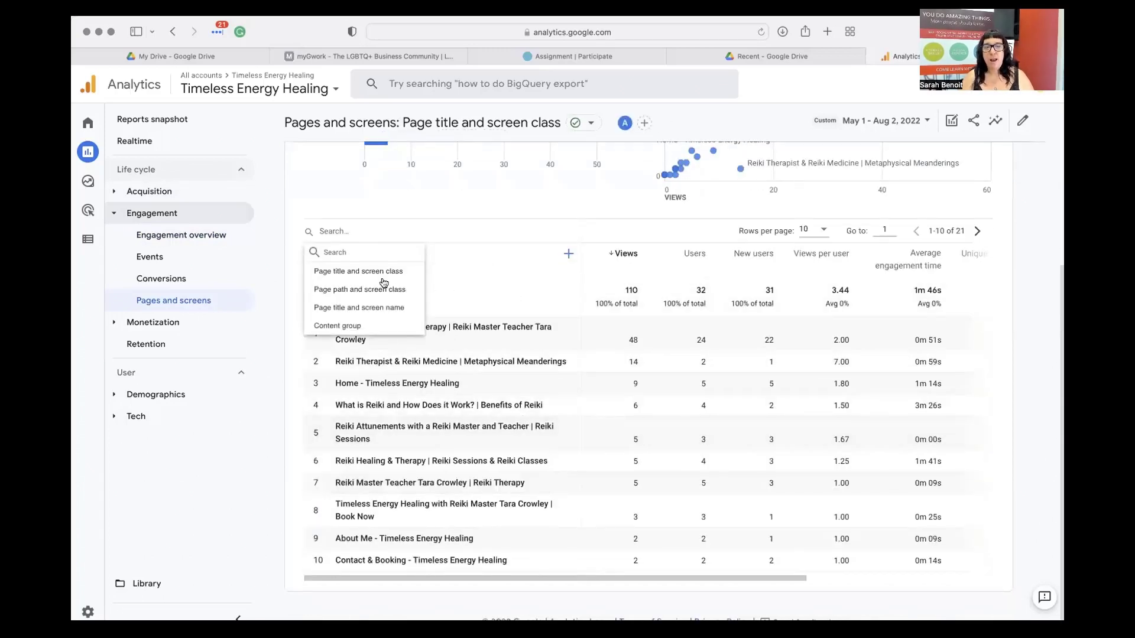
pyautogui.click(377, 289)
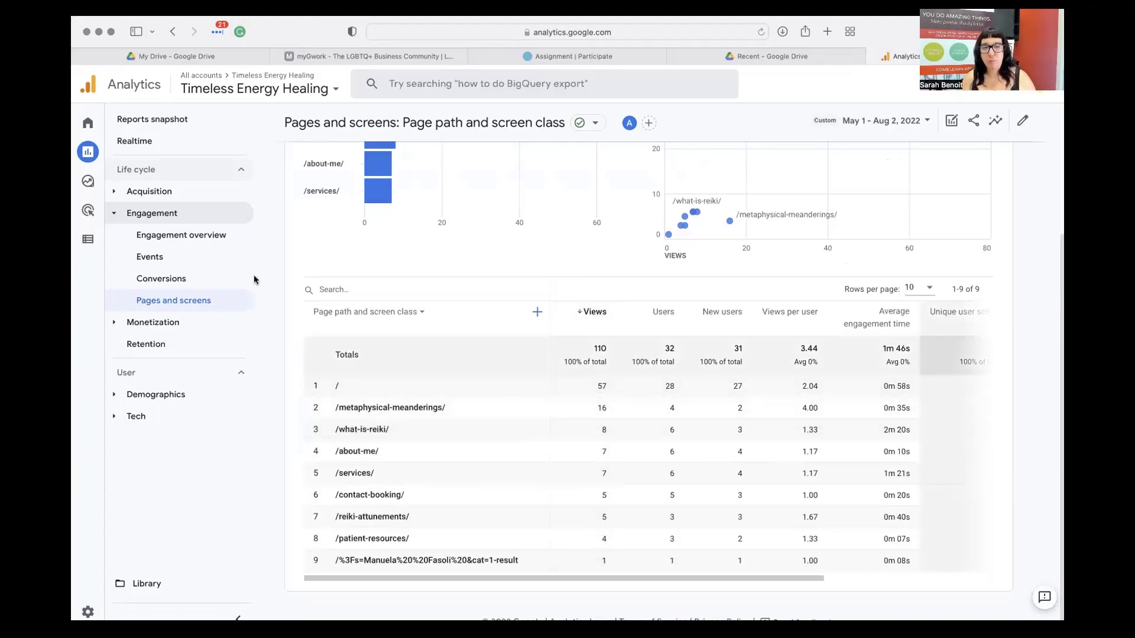
# - Revisit the Engagement overview, examine the Events report's event table, and look over the available Monetization reports
pyautogui.click(194, 235)
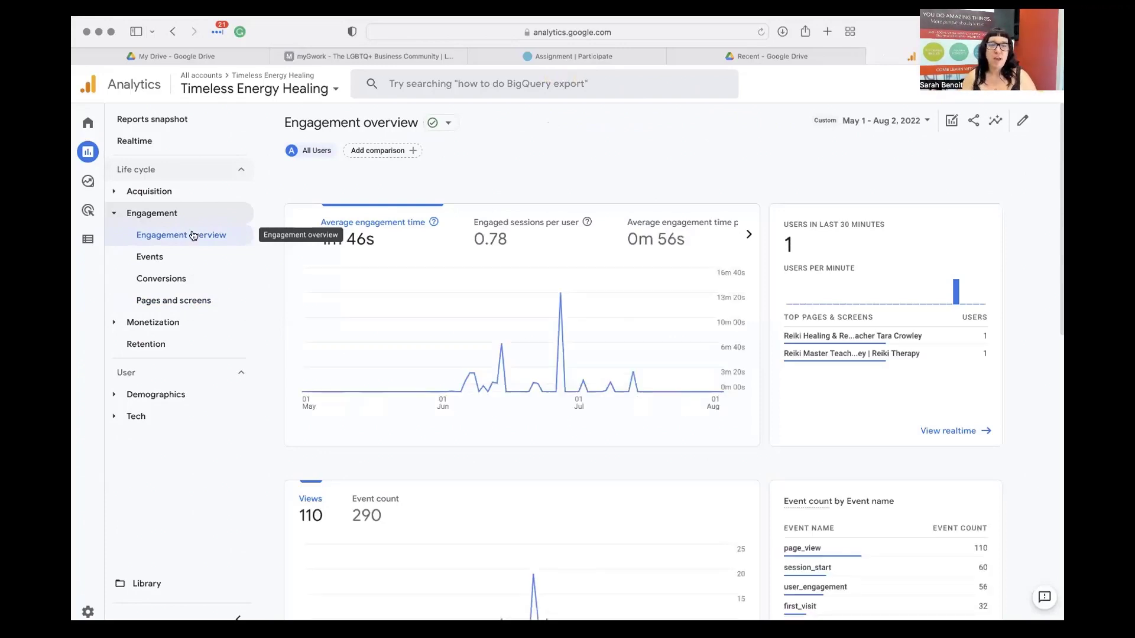
pyautogui.click(180, 254)
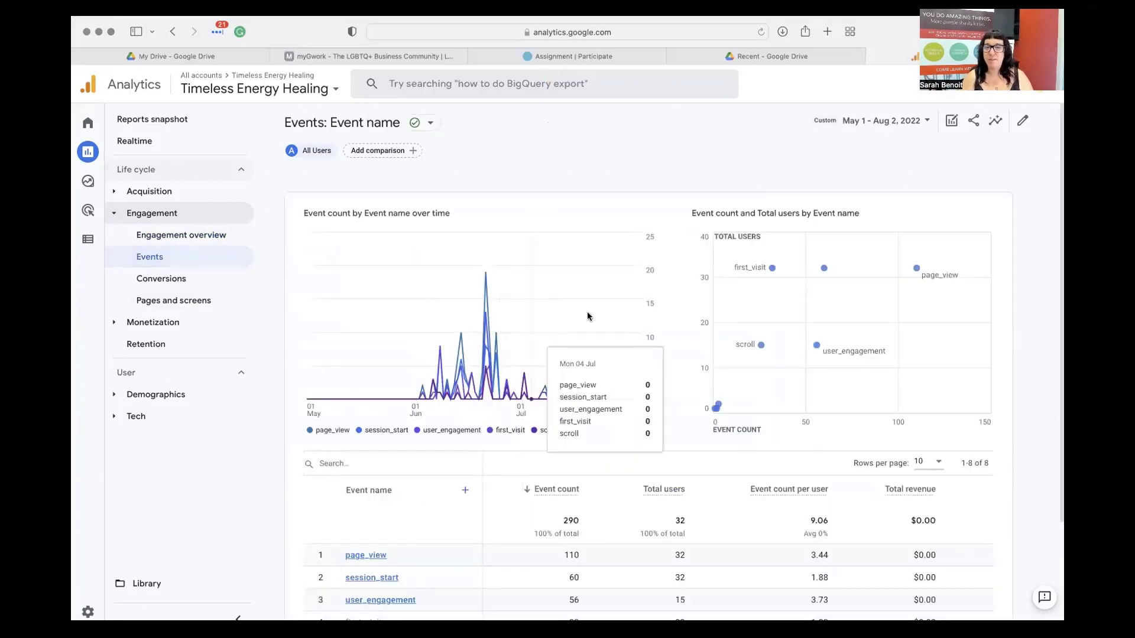
pyautogui.scroll(-3, 629, 175)
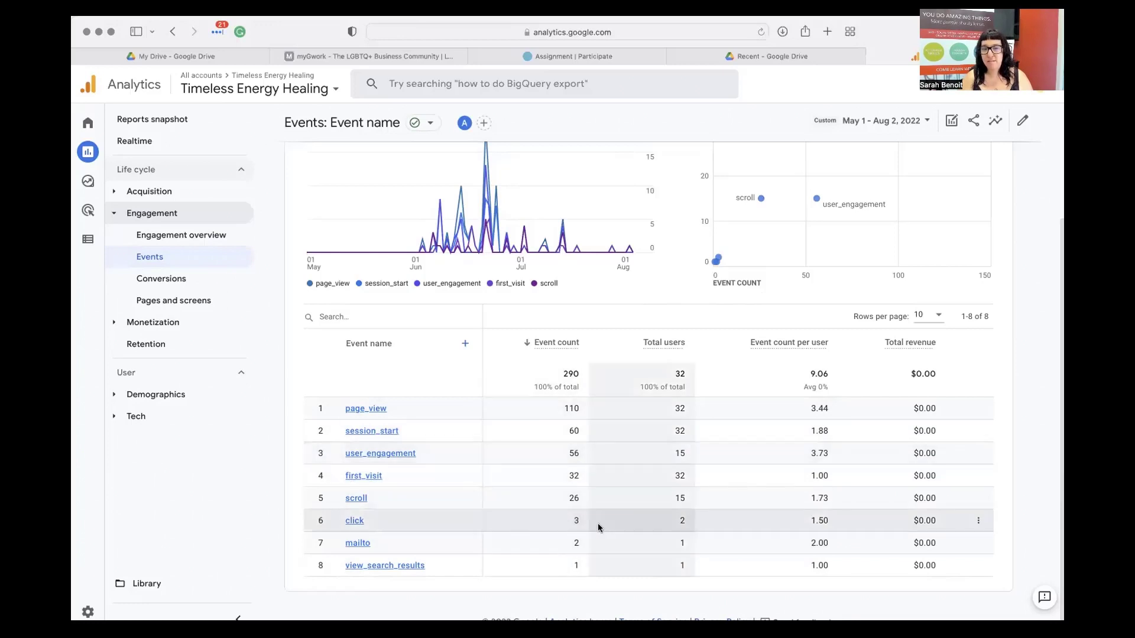
pyautogui.click(215, 325)
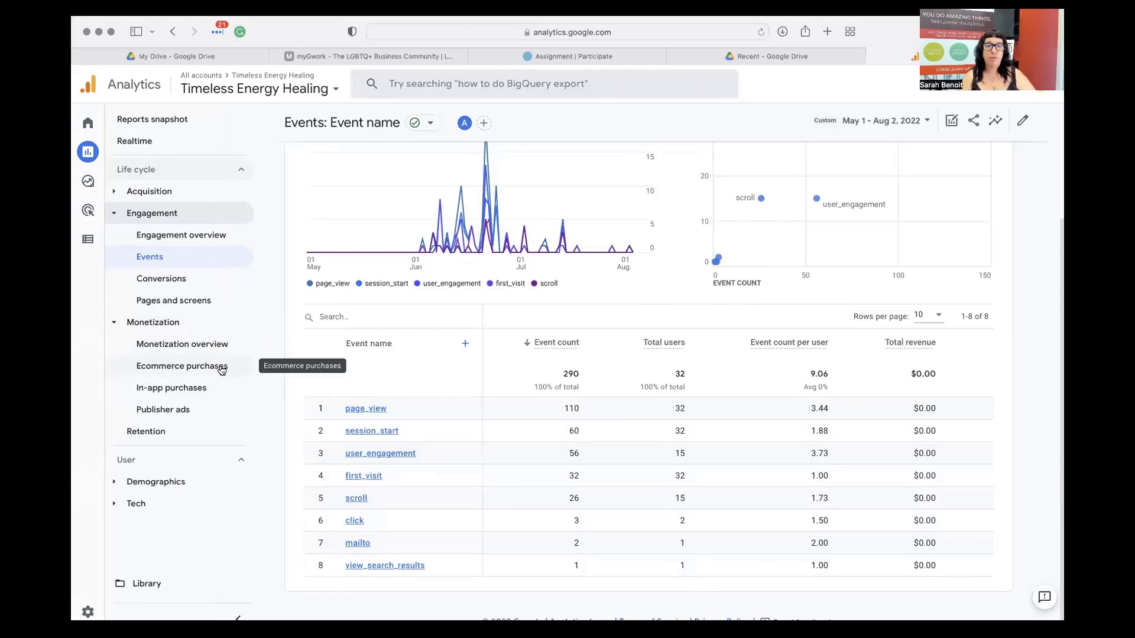
pyautogui.click(113, 324)
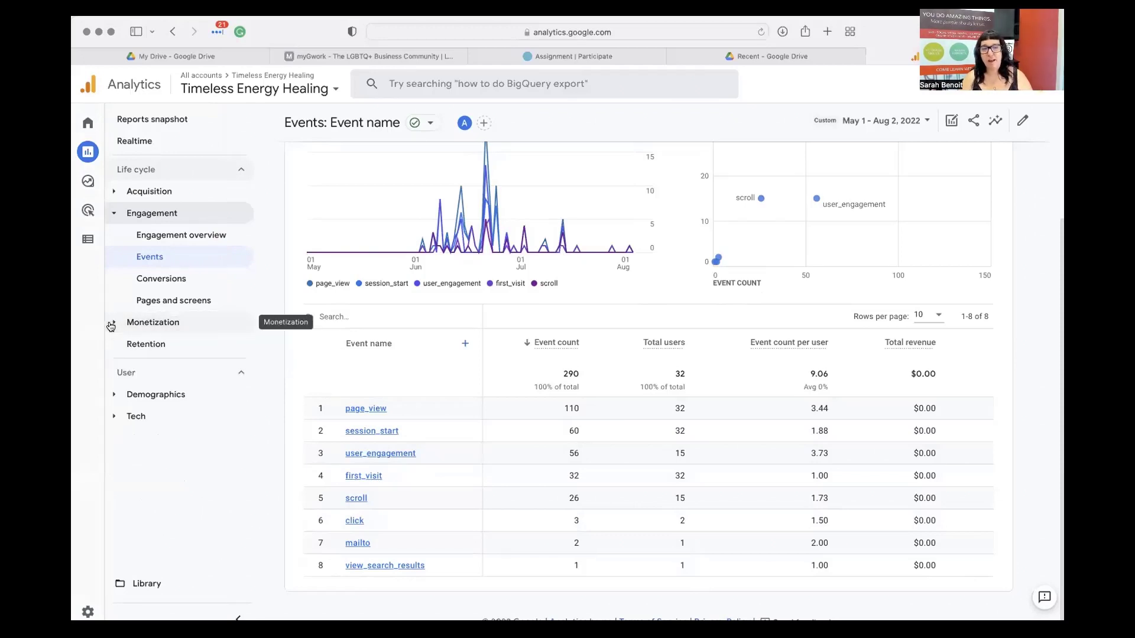
# - Open the Demographics overview and examine users by country, city, gender, interests, age and language
pyautogui.click(183, 395)
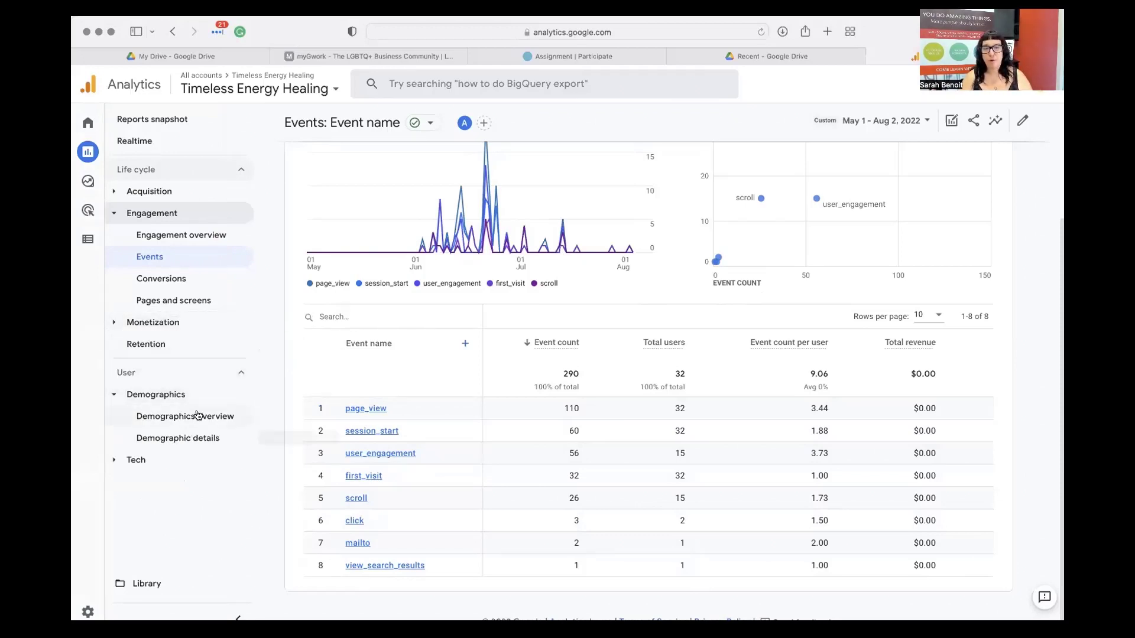
pyautogui.click(197, 415)
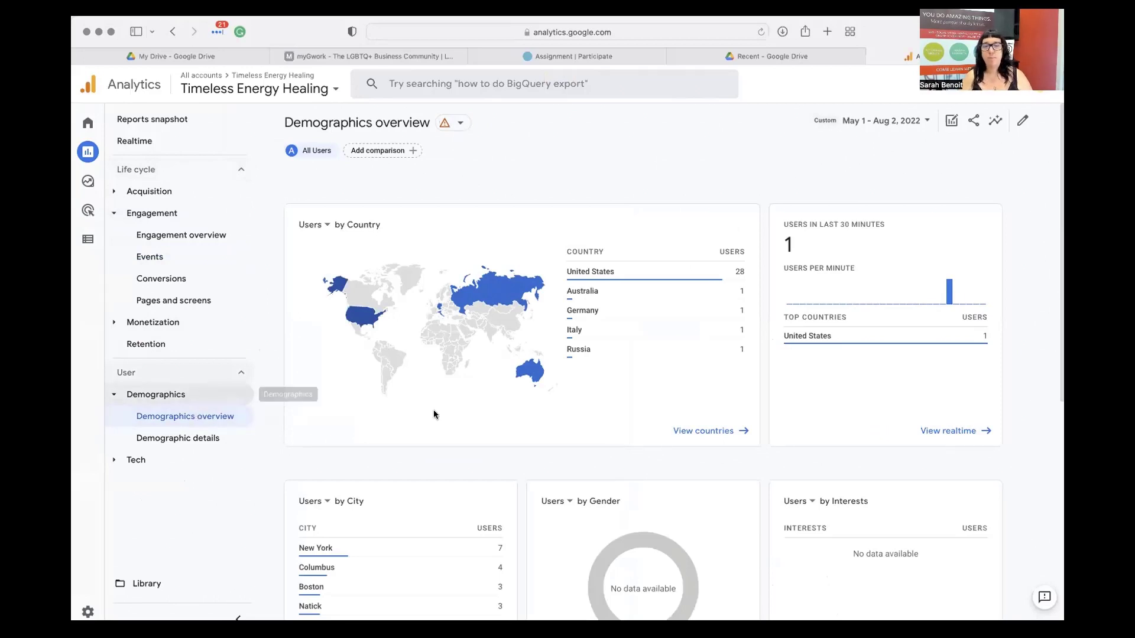
pyautogui.scroll(-3, 462, 435)
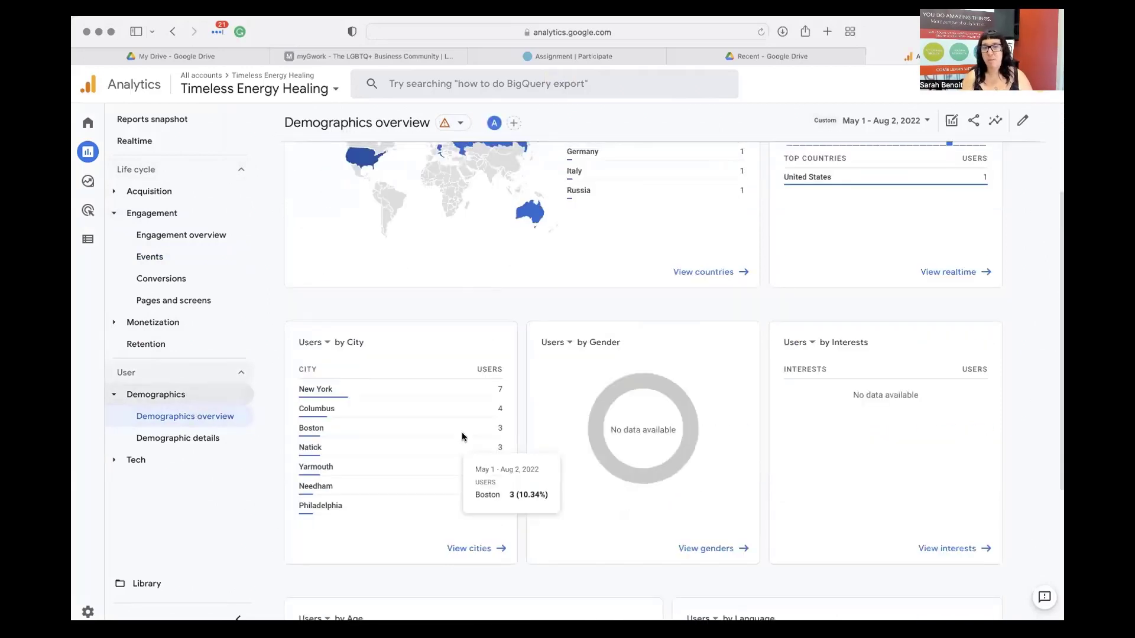
pyautogui.scroll(2, 462, 436)
pyautogui.scroll(-3, 462, 437)
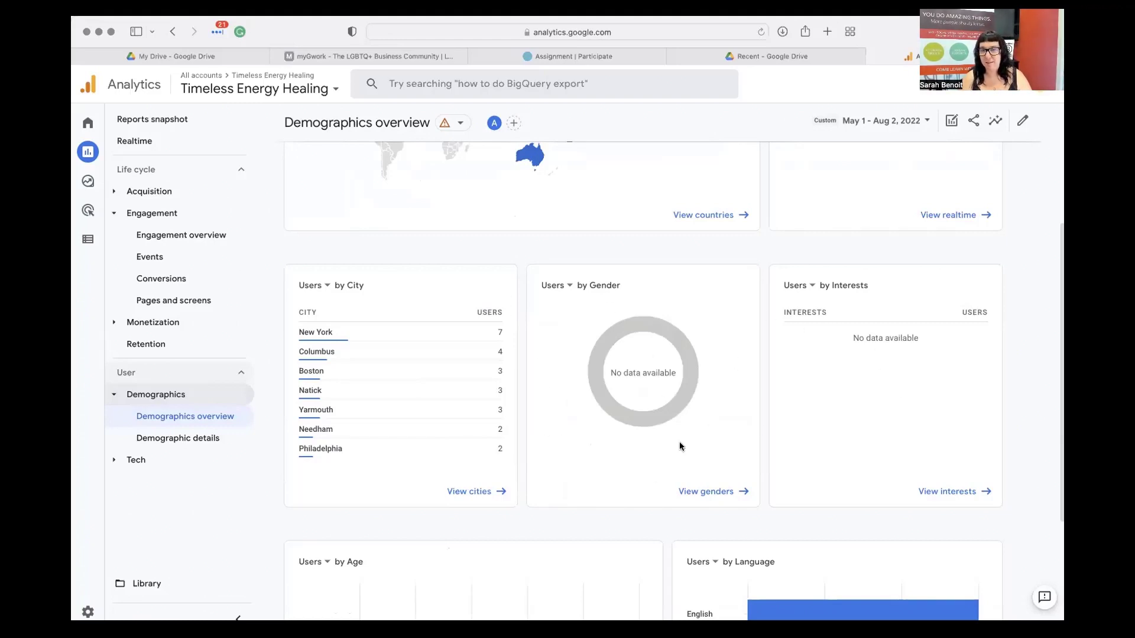
pyautogui.scroll(5, 666, 458)
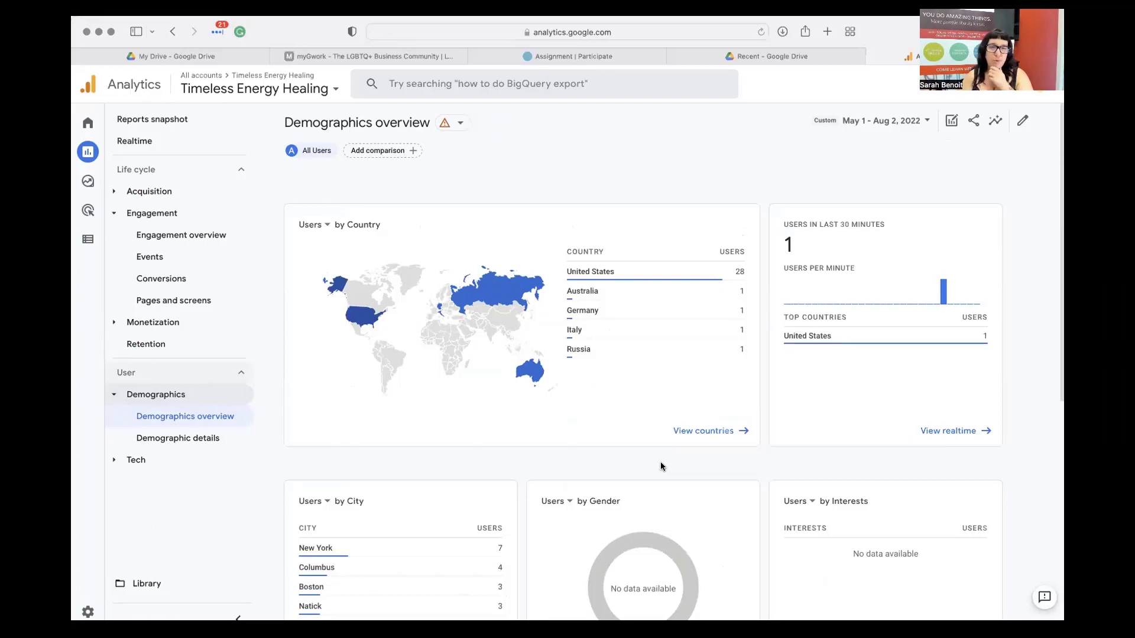
pyautogui.scroll(-3, 680, 468)
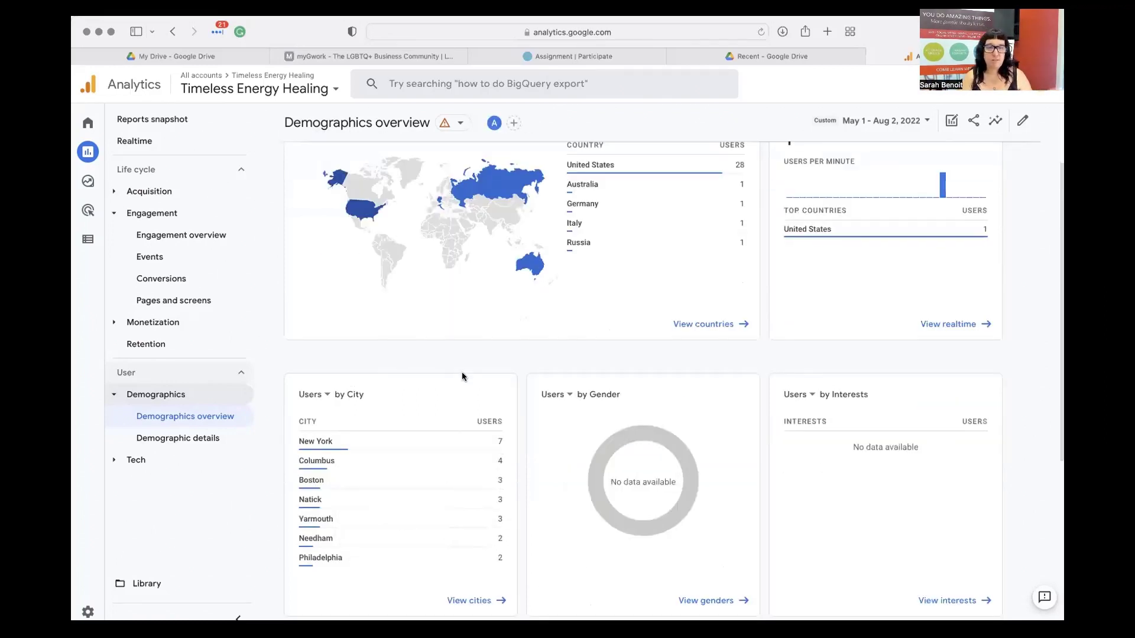
pyautogui.scroll(-3, 463, 372)
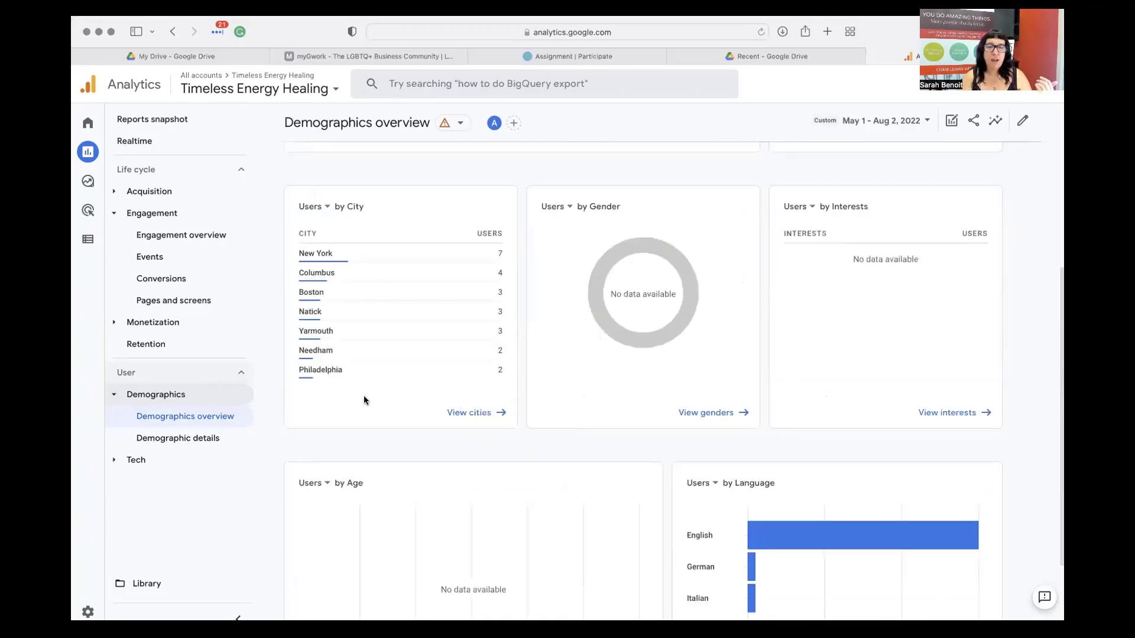
pyautogui.scroll(-3, 364, 395)
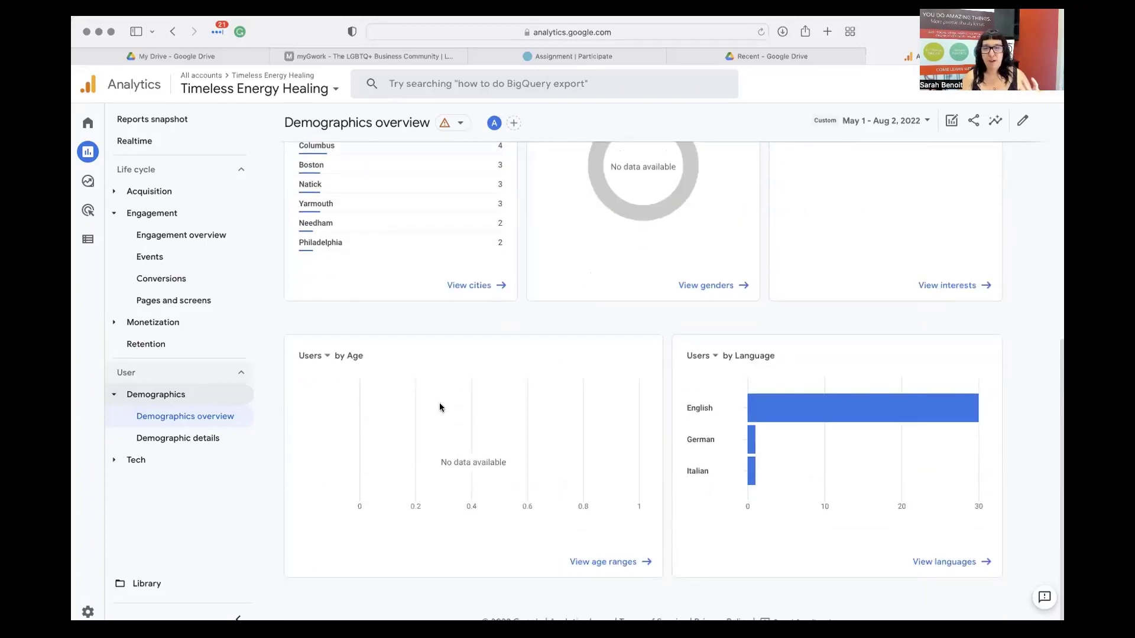
# - Open the Tech details report to view users by browser
pyautogui.click(133, 461)
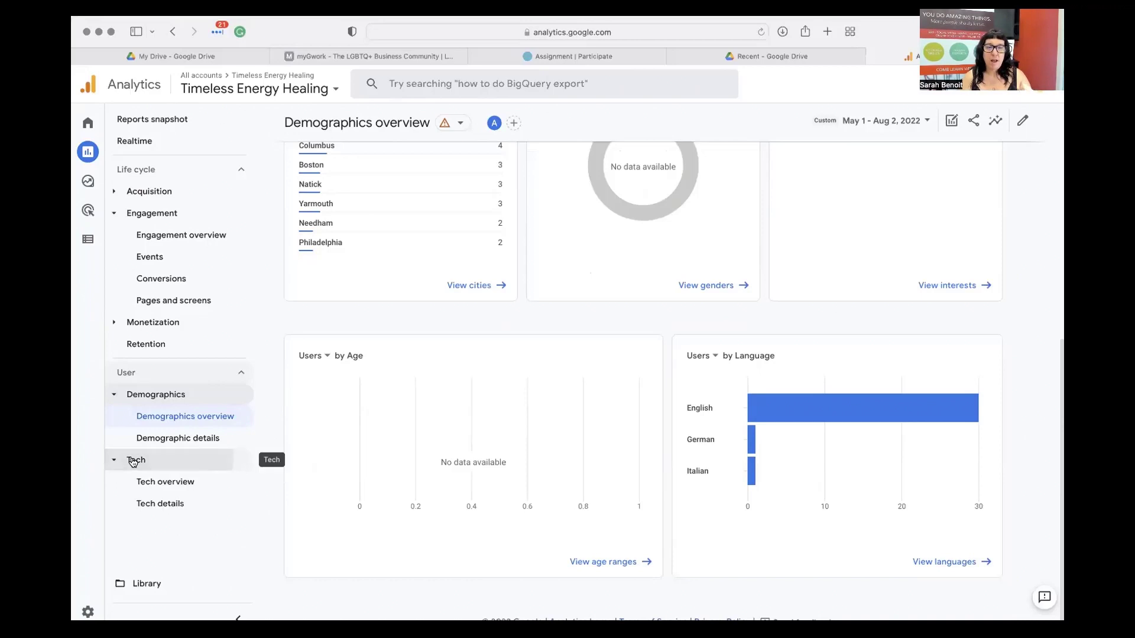
pyautogui.click(174, 503)
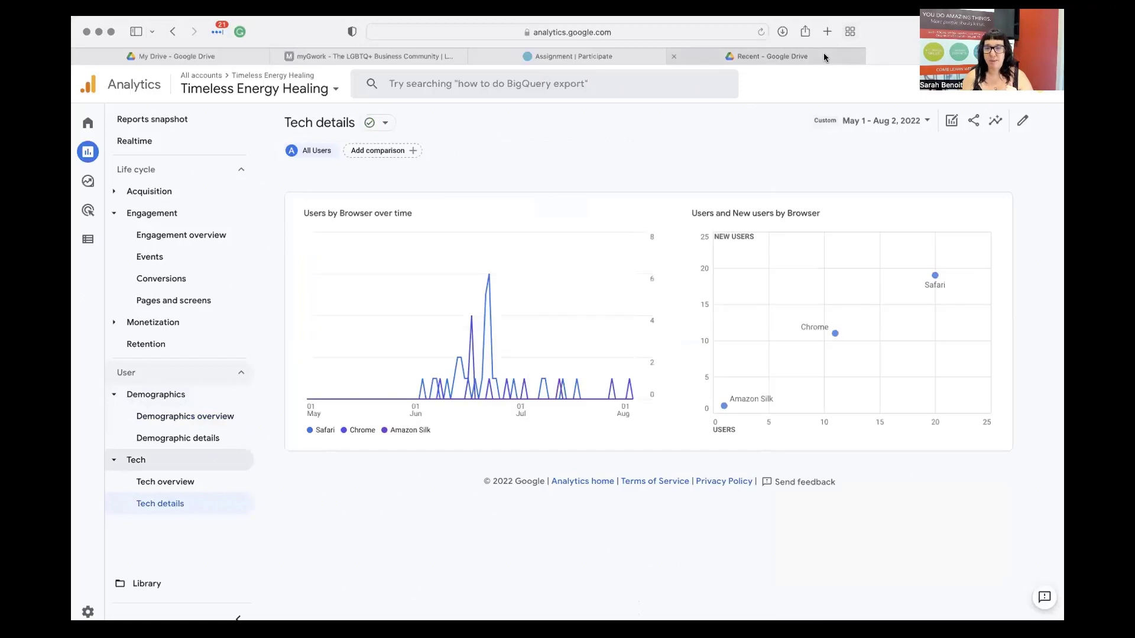
pyautogui.moveTo(824, 52)
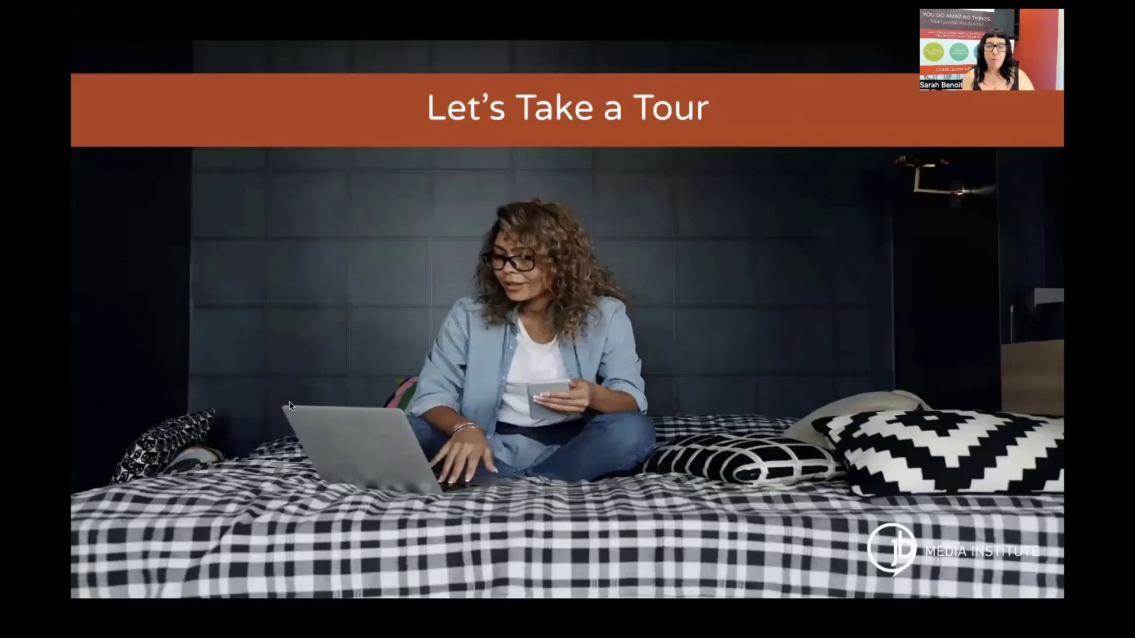
pyautogui.press('Right')
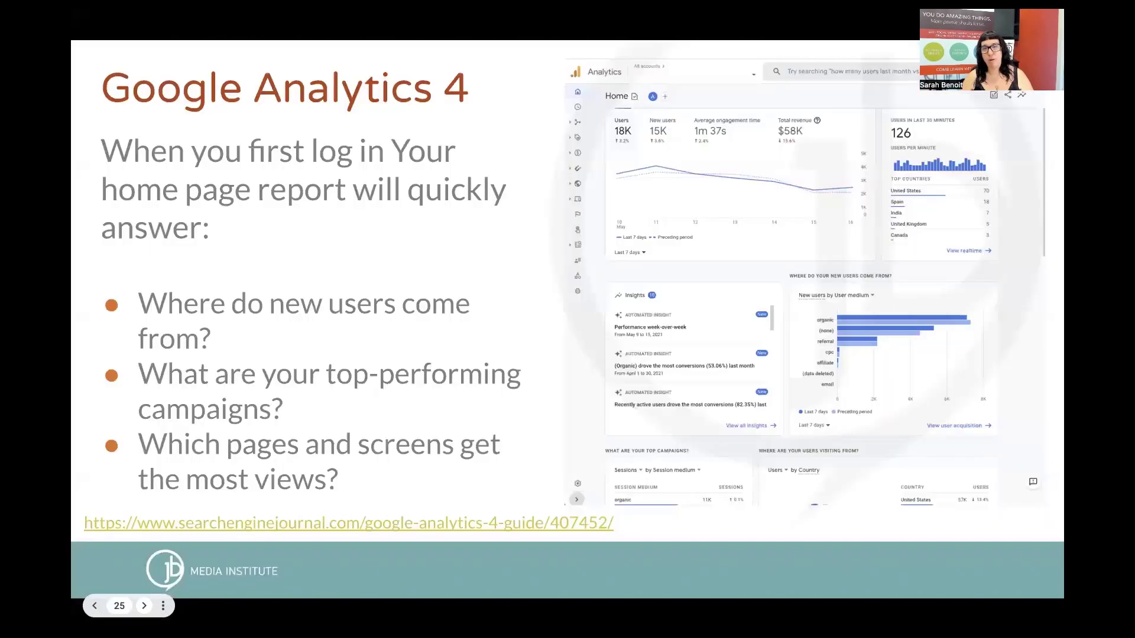